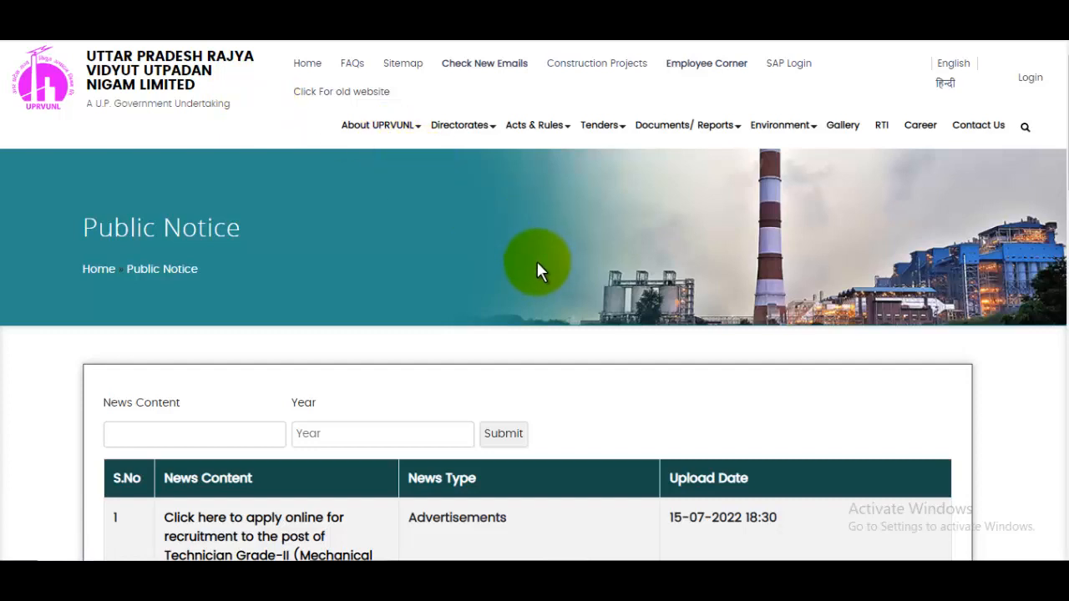
Step: Scroll the Public Notice list to the Technician Grade-II apply-online notice, U-48/UPRVUSA/2022
scroll(537, 261, down, 4)
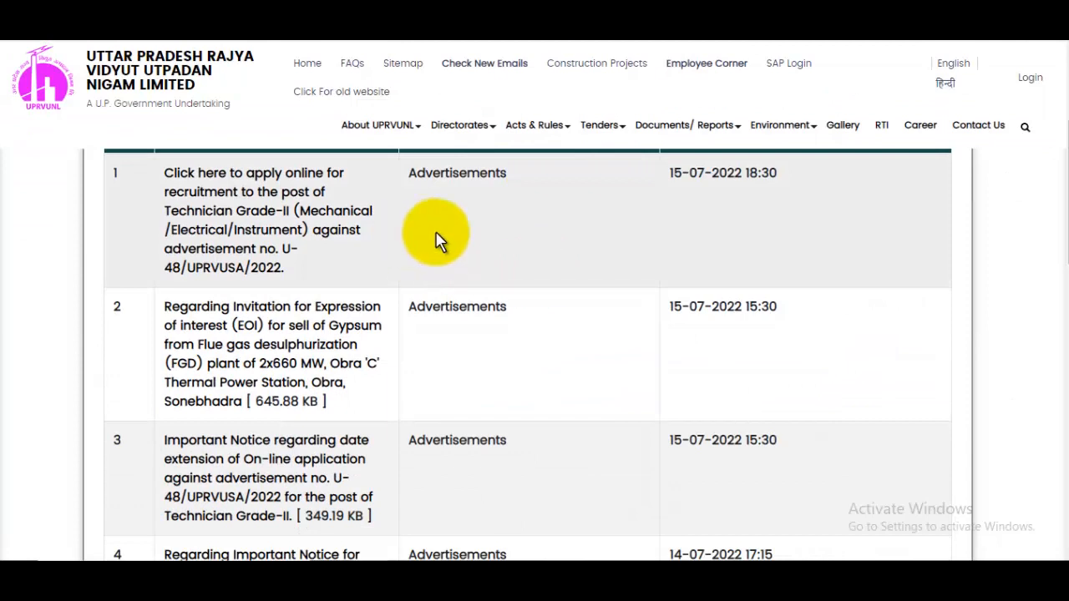
scroll(440, 240, up, 2)
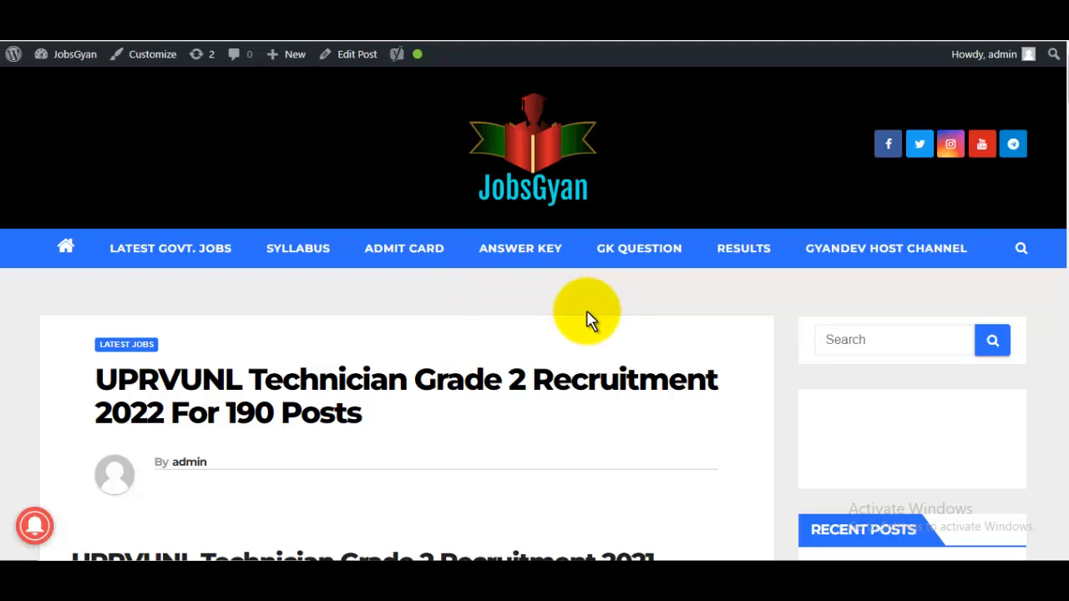
Step: Read through the JobsGyan post, highlighting the age limit and the last date to submit
scroll(585, 334, down, 5)
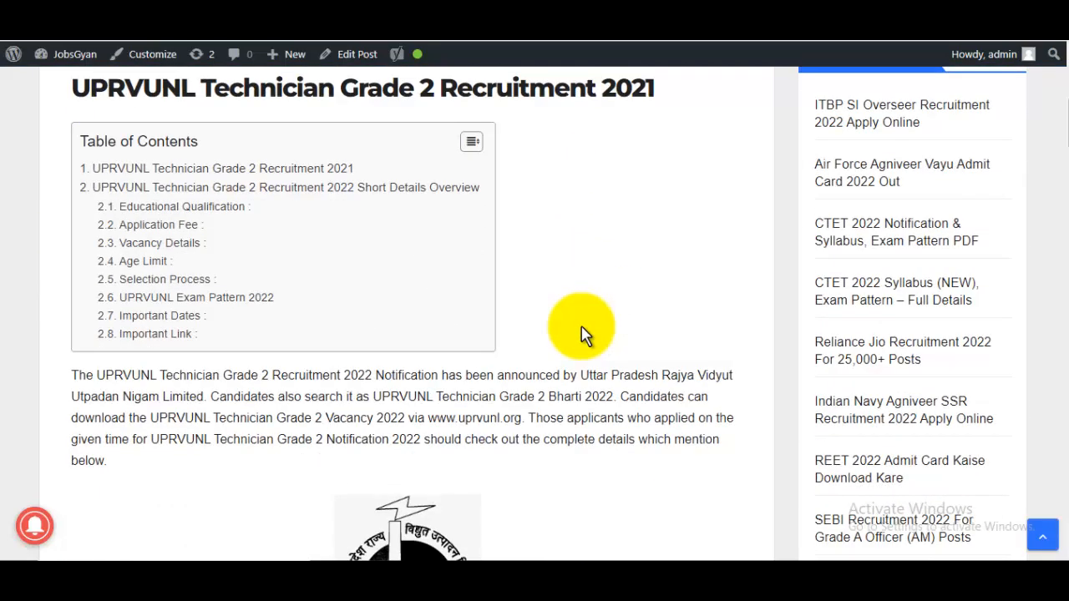
scroll(584, 334, down, 3)
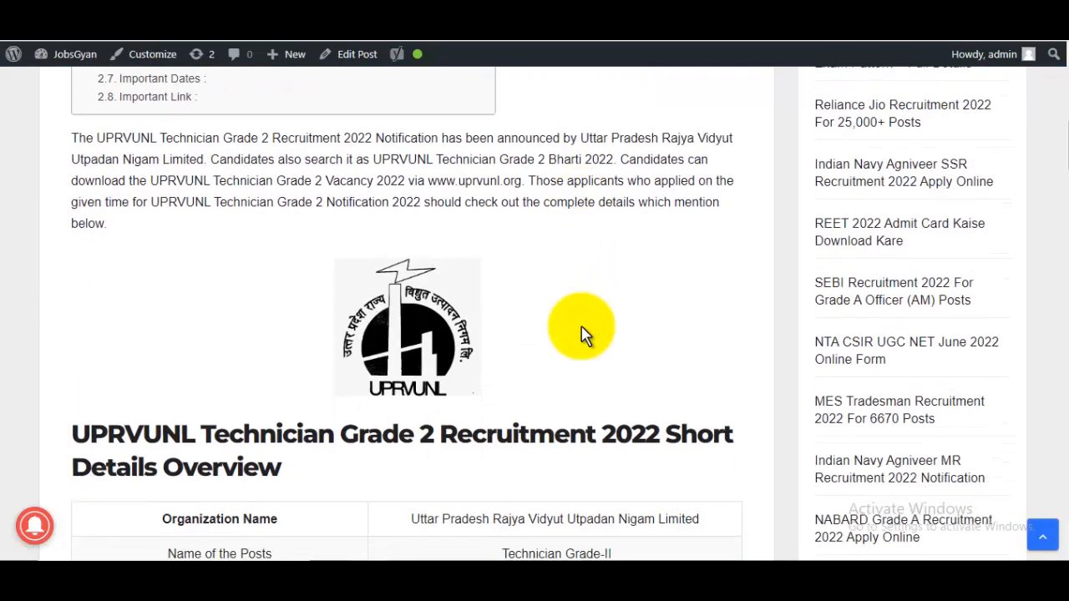
scroll(582, 332, down, 4)
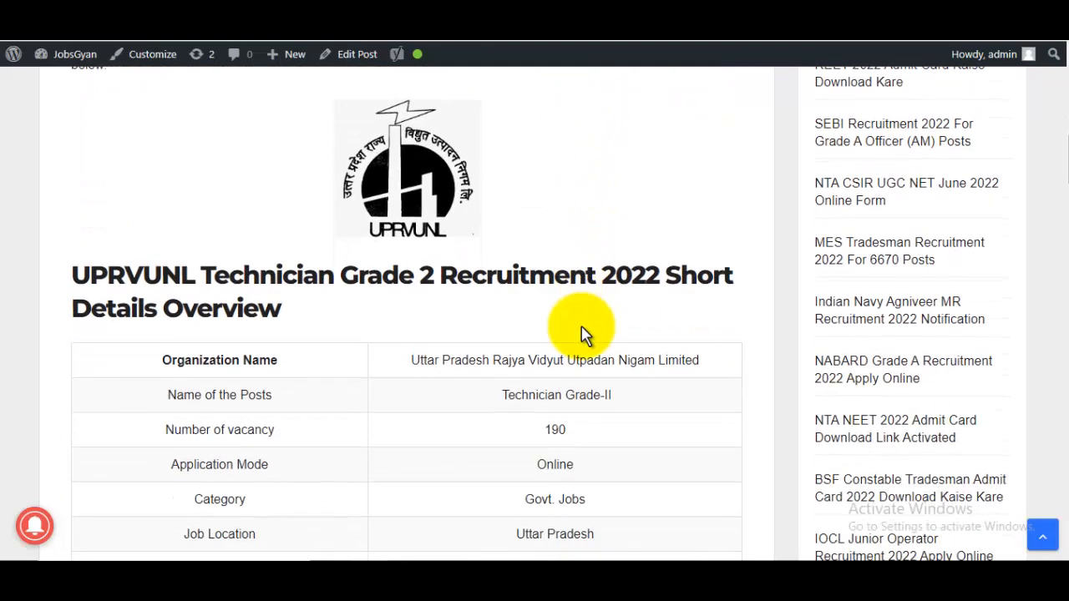
drag(545, 273, 587, 278)
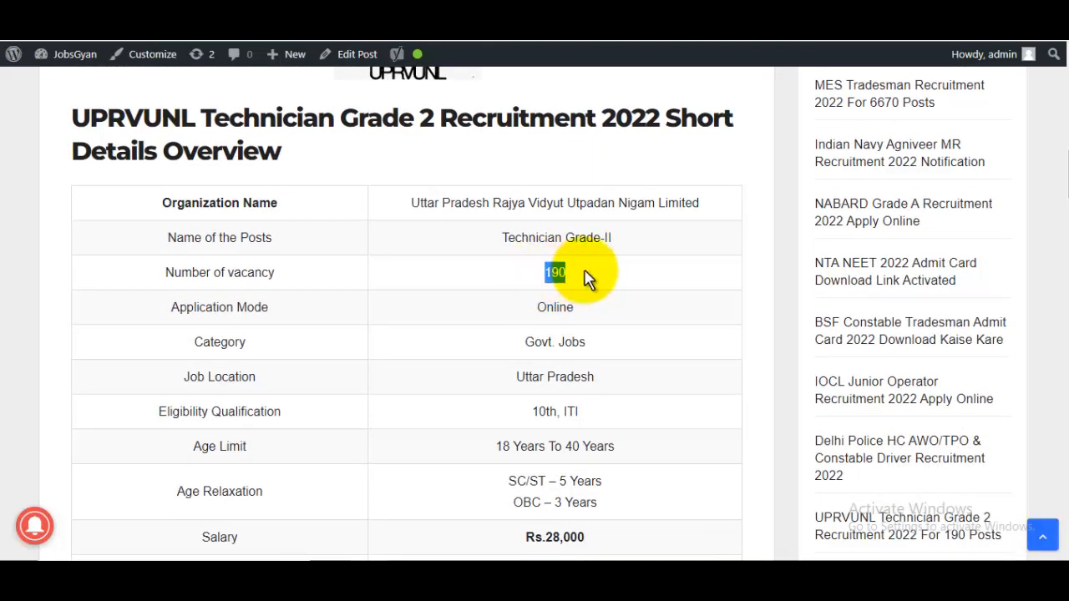
scroll(588, 278, down, 2)
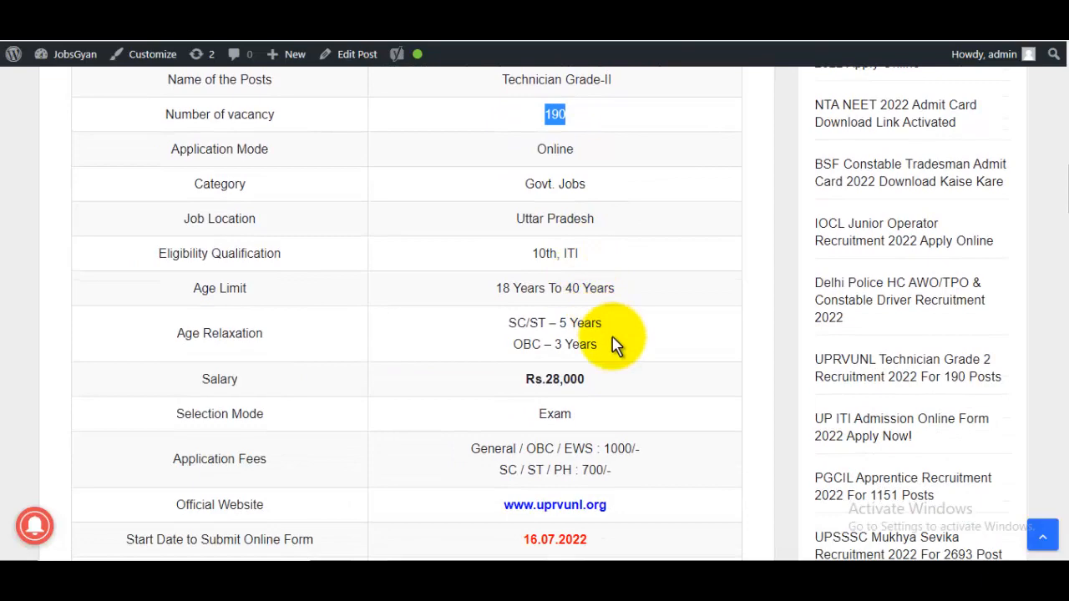
drag(513, 288, 573, 288)
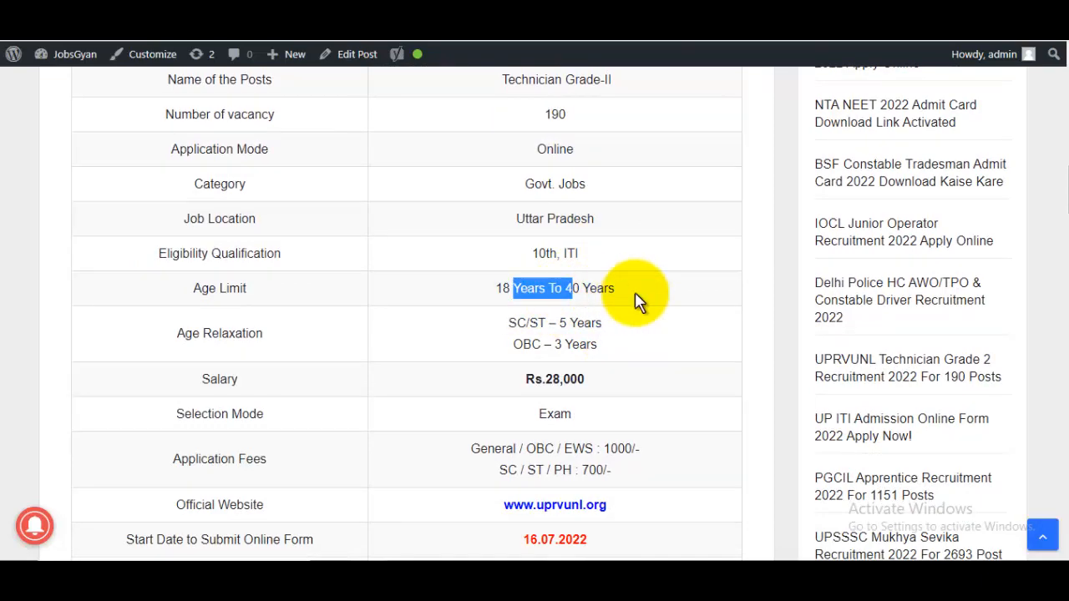
scroll(635, 301, down, 1)
drag(554, 368, 700, 409)
scroll(700, 410, down, 5)
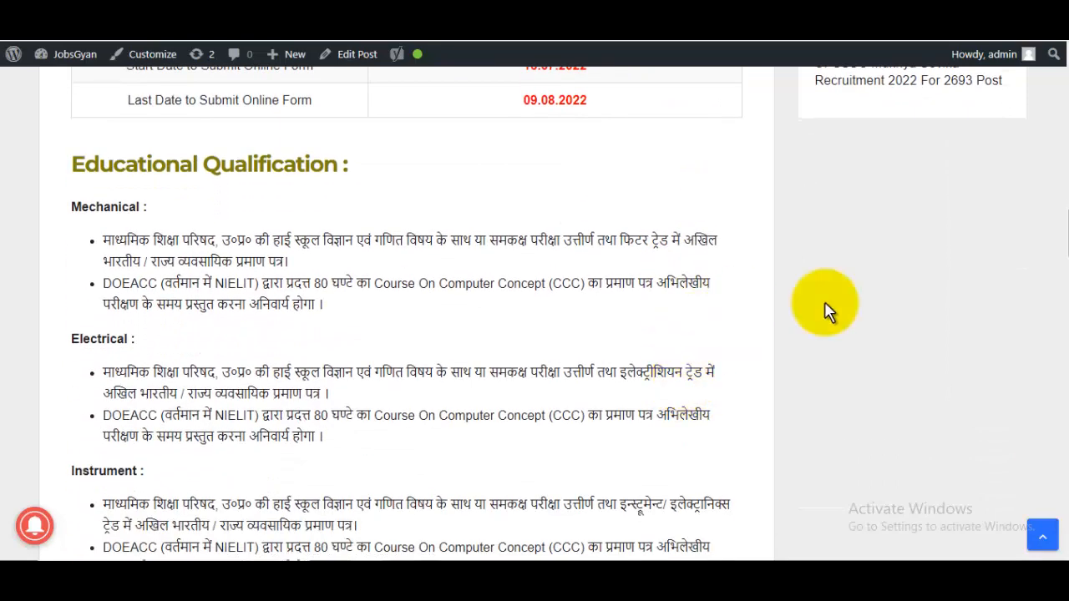
scroll(1054, 227, up, 1)
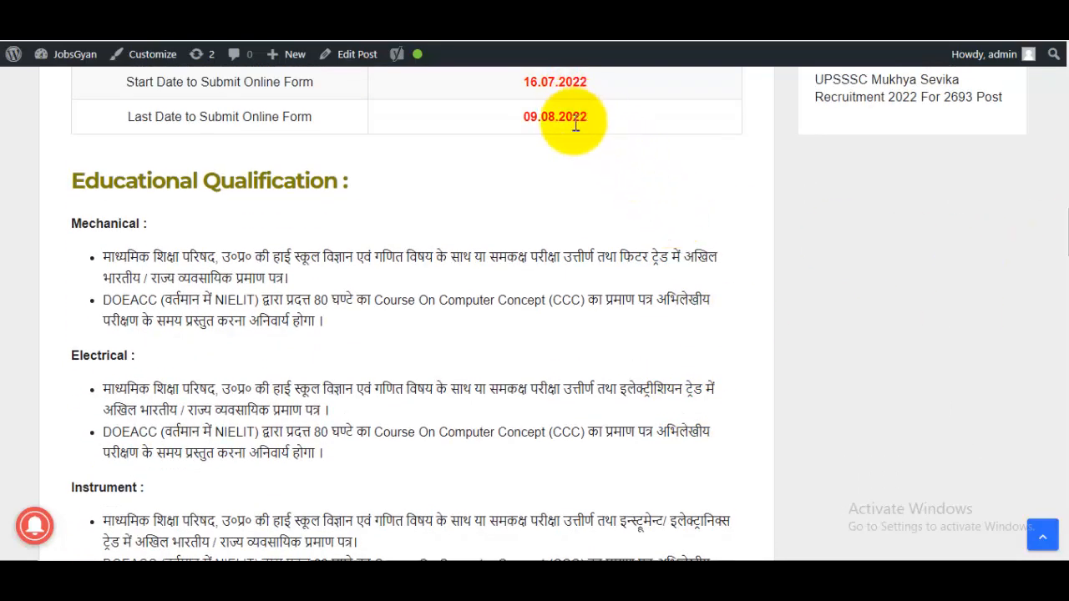
drag(520, 117, 568, 118)
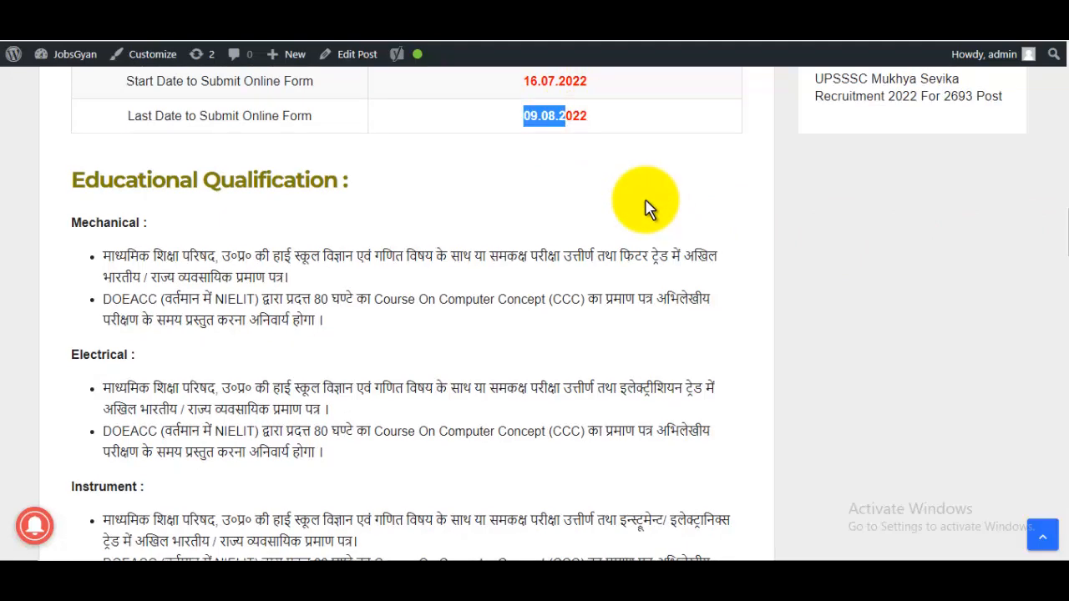
scroll(554, 251, down, 2)
scroll(239, 275, up, 2)
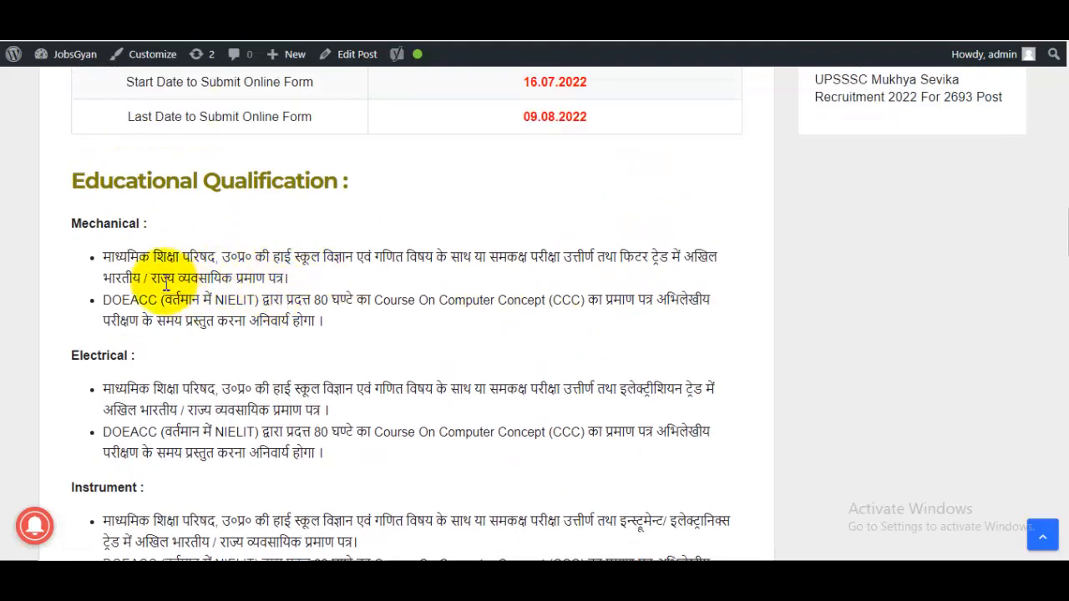
Step: Review the Mechanical trade qualification and the CCC certificate requirement
drag(153, 257, 222, 279)
click(334, 296)
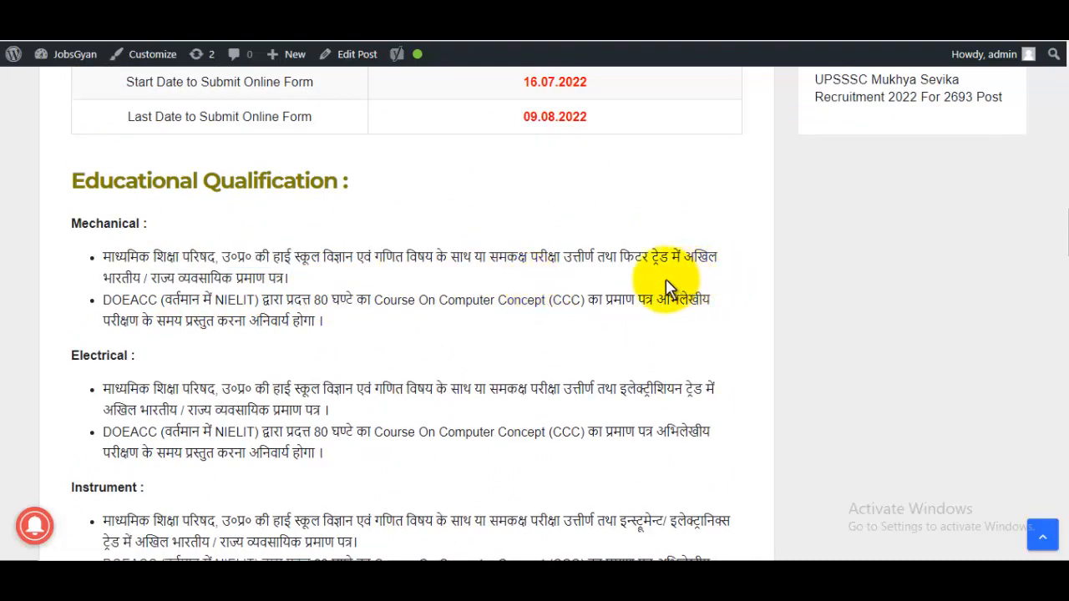
drag(81, 223, 151, 223)
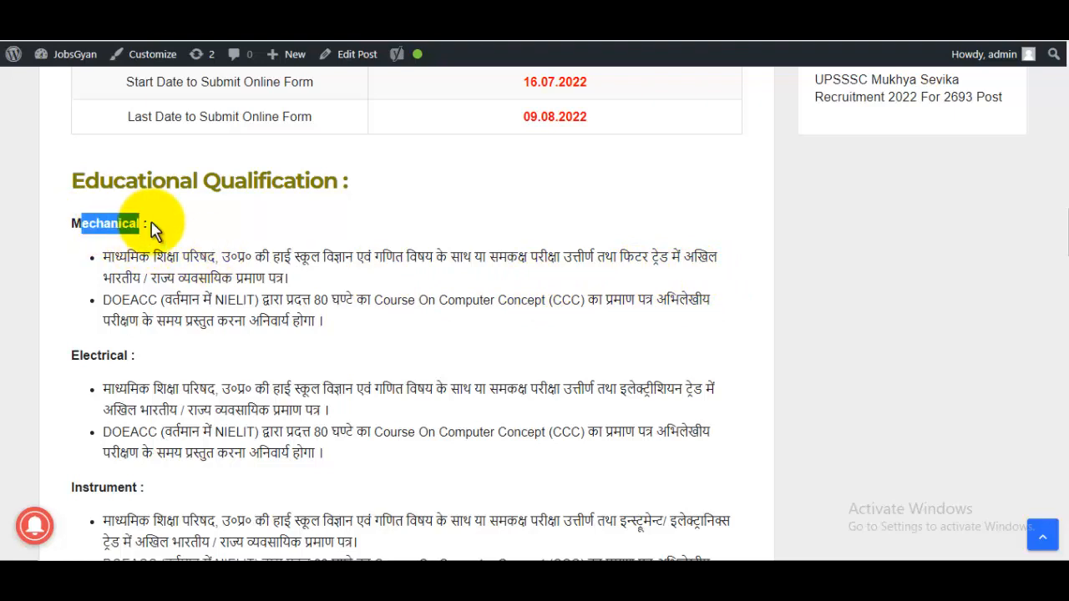
drag(111, 301, 305, 330)
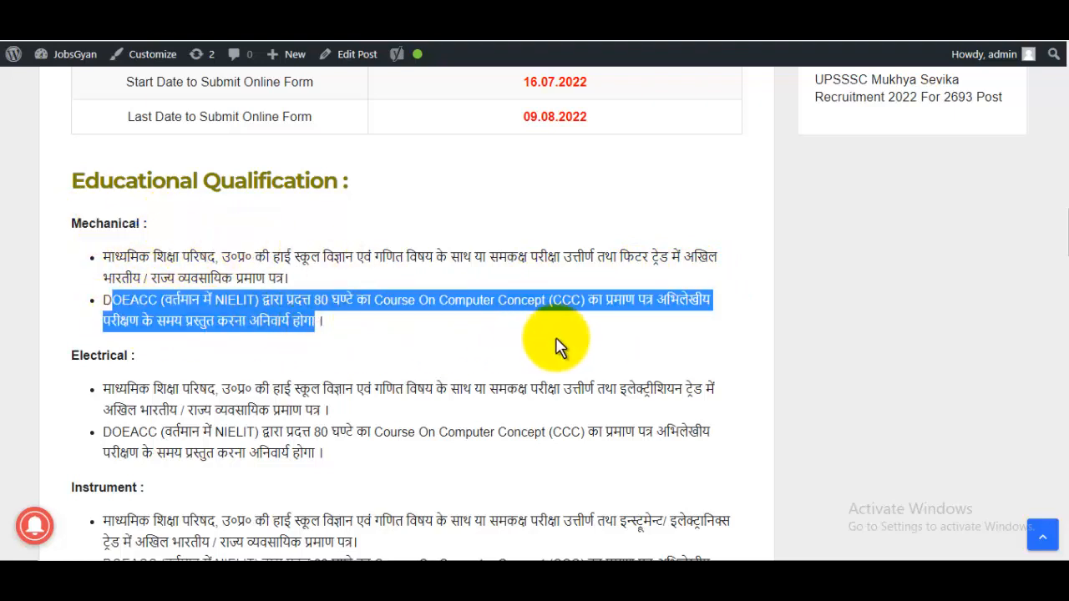
Step: Scroll down to Important Link and follow the Apply Online Registration Link
scroll(551, 348, down, 3)
scroll(548, 349, down, 8)
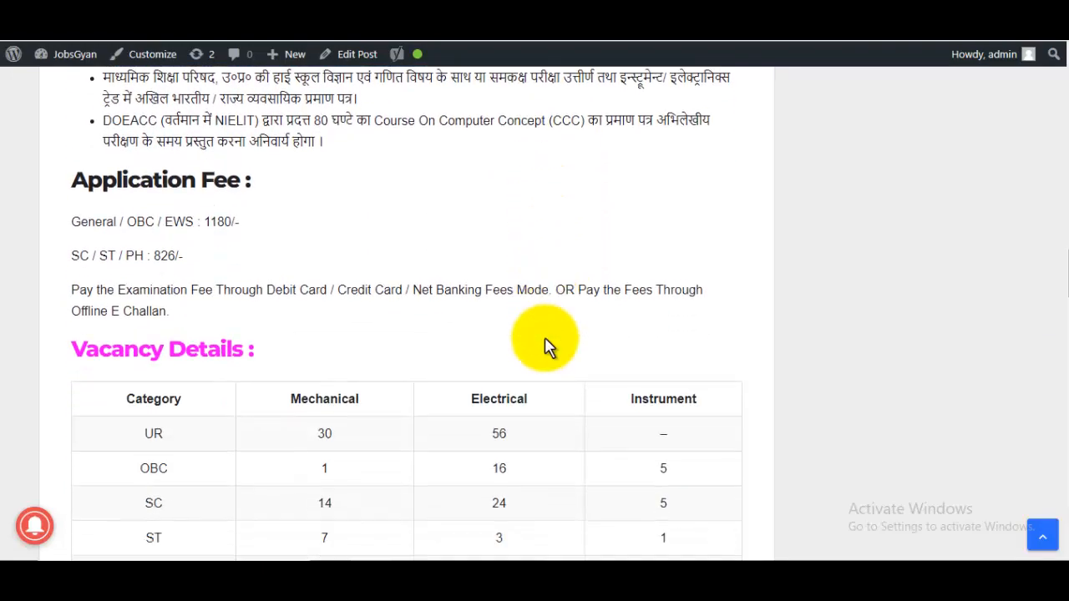
scroll(544, 346, down, 9)
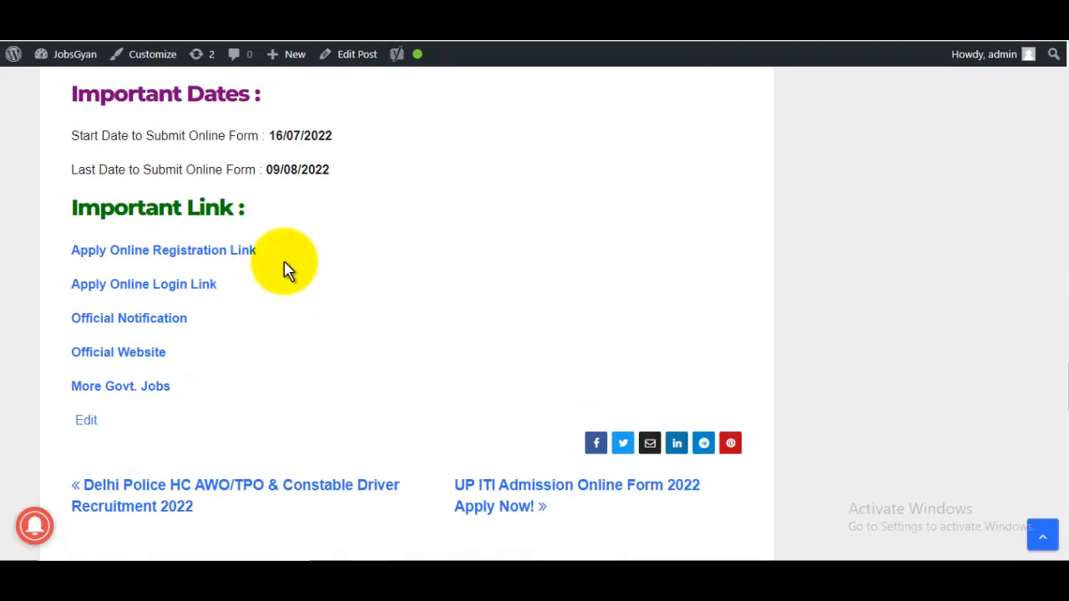
click(174, 252)
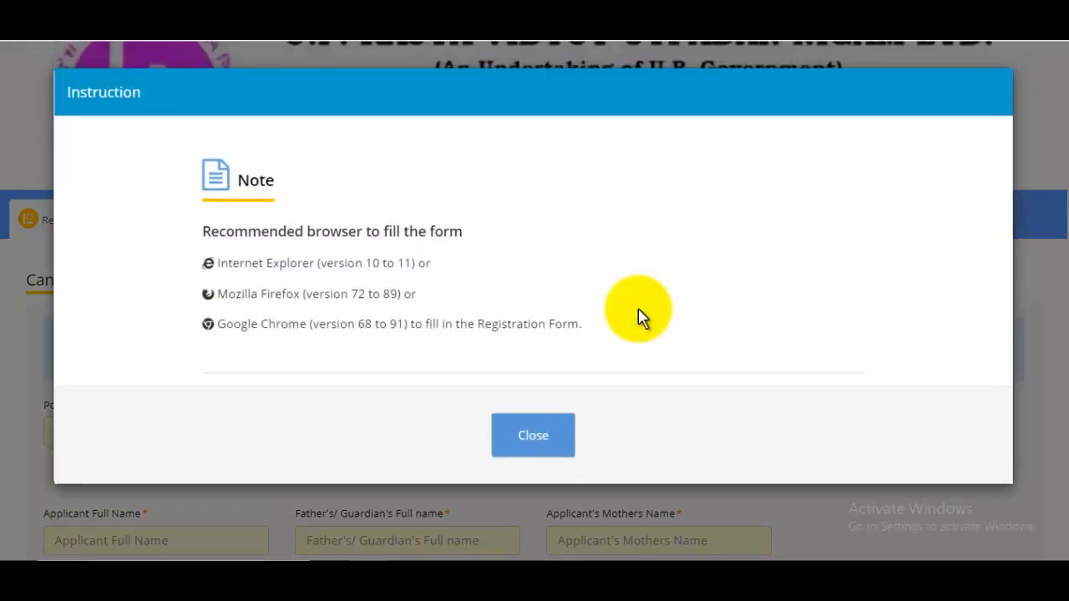
Step: Close the recommended-browser instruction note on the registration form
click(571, 425)
scroll(609, 377, down, 4)
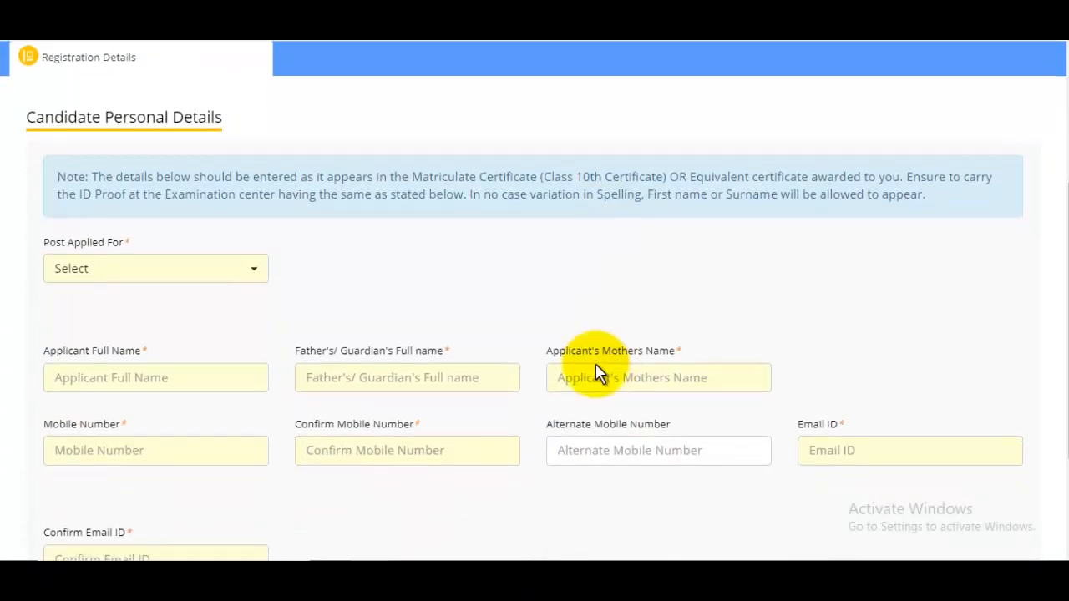
scroll(174, 376, up, 4)
Step: Set Post Applied For to Technician Grade -II (Electrical)
click(136, 420)
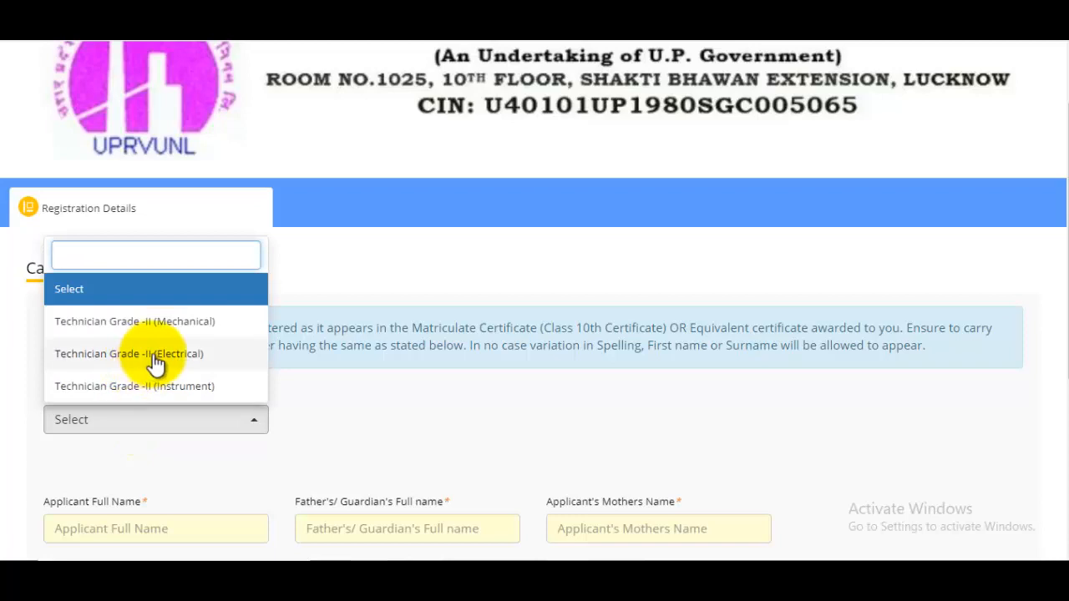
click(156, 361)
scroll(266, 334, down, 3)
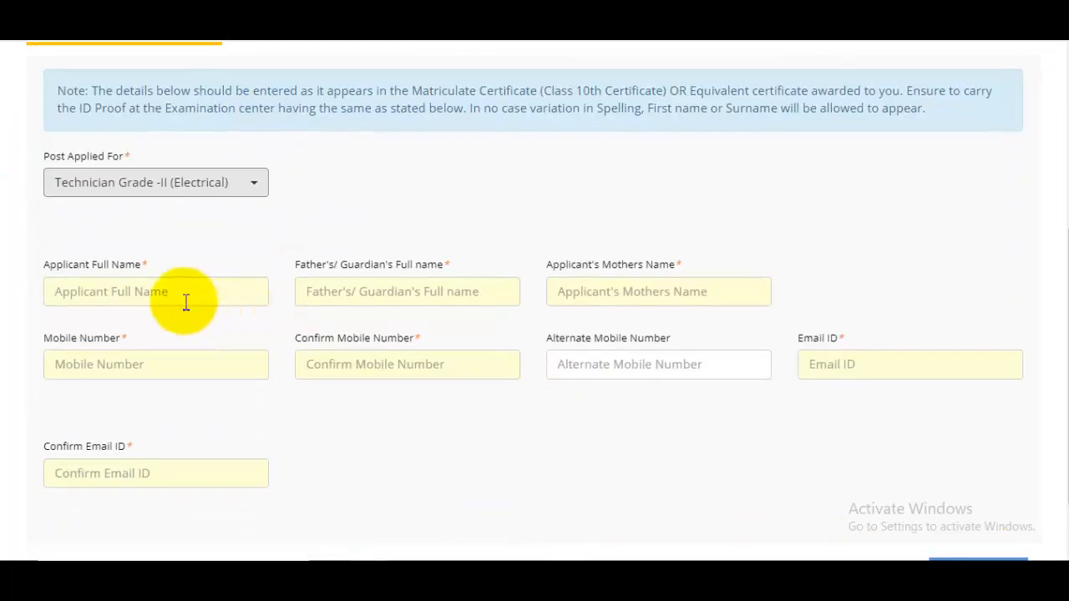
Step: Fill in the applicant's, father's and mother's names
click(156, 293)
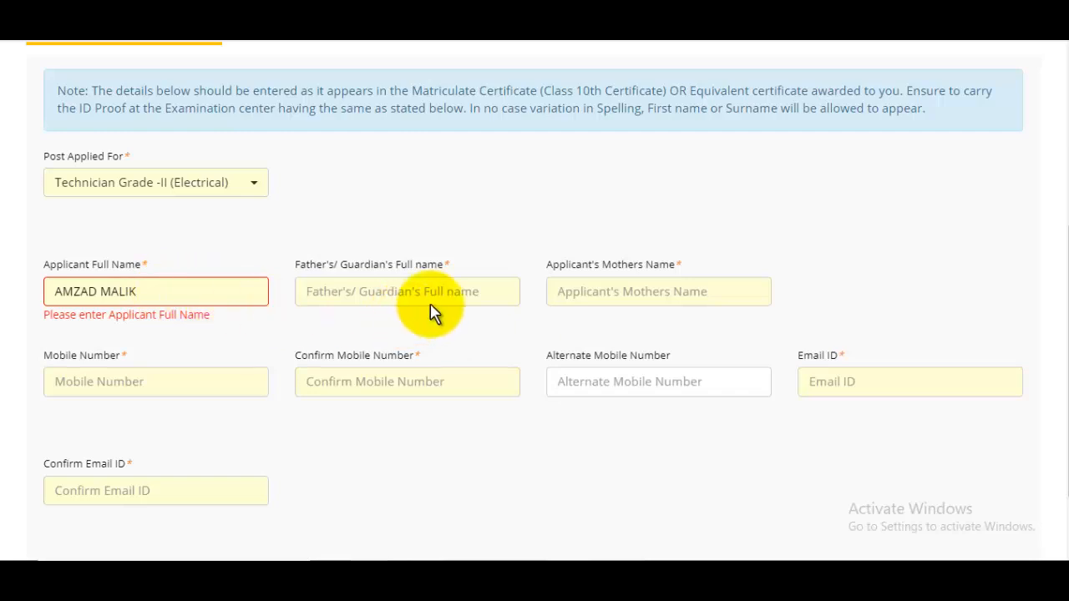
click(454, 294)
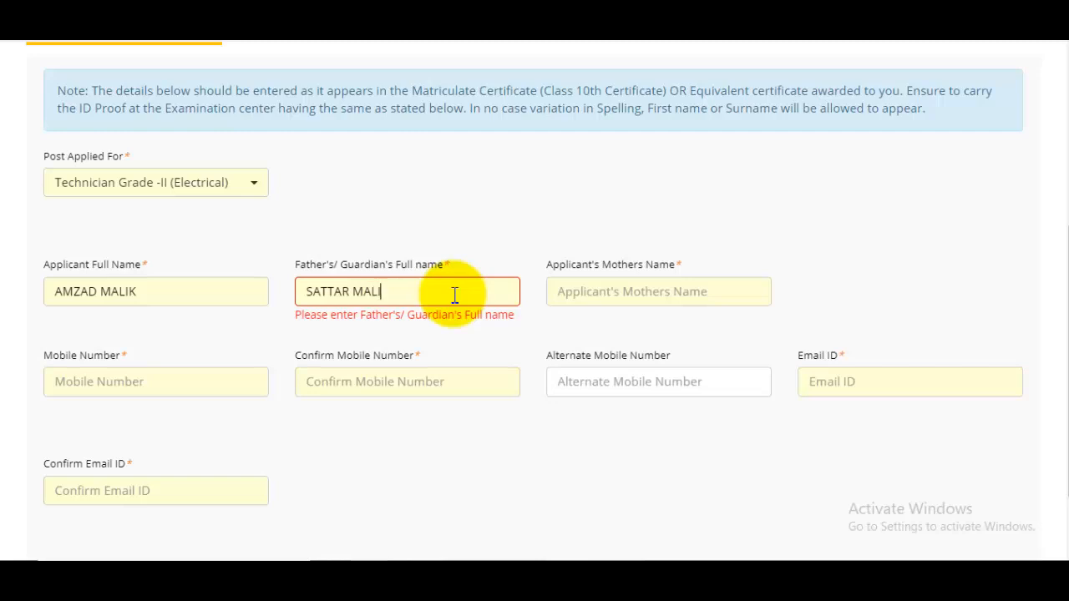
click(639, 291)
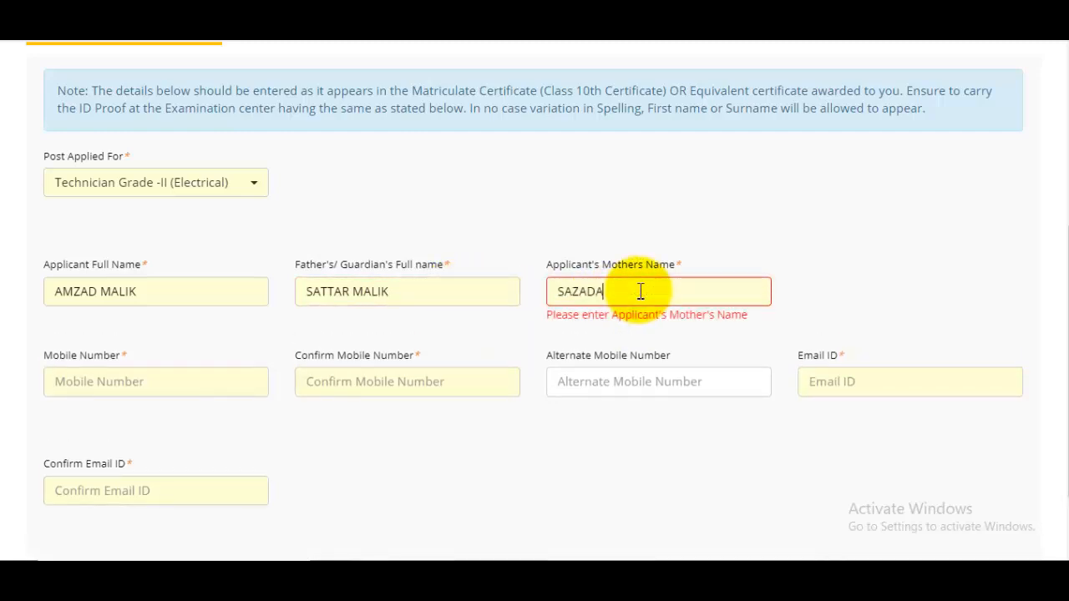
Step: Enter and confirm the mobile number, skip the optional alternate number, and fill in the e-mail
click(130, 386)
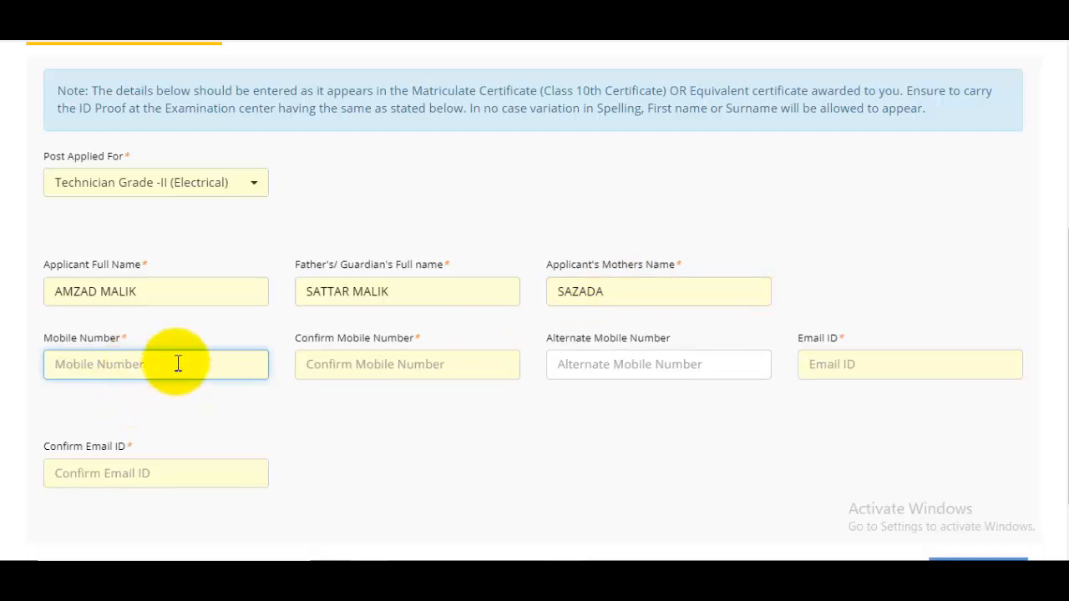
click(401, 370)
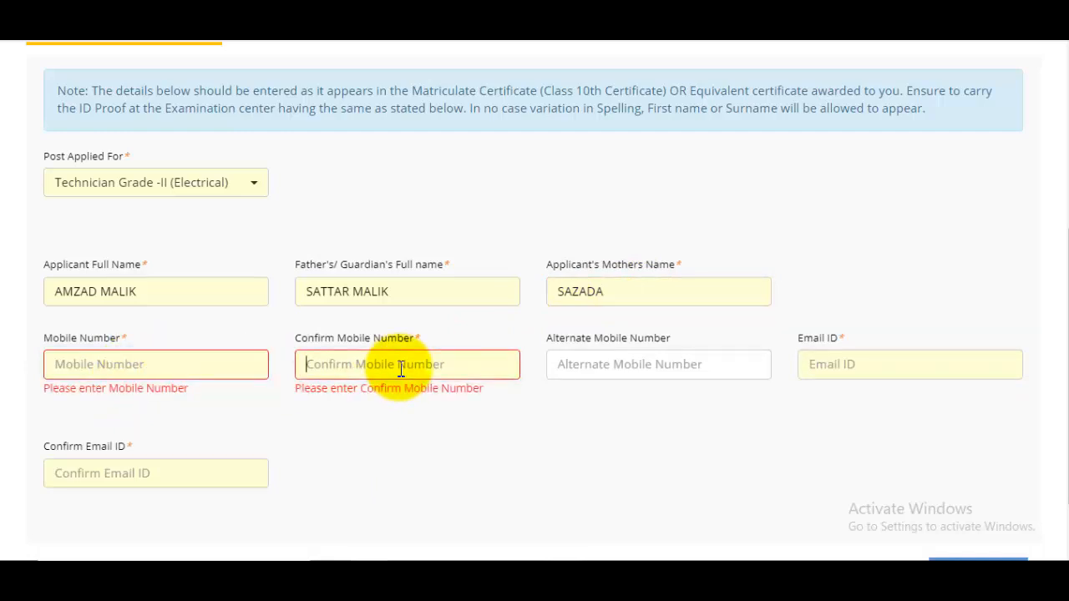
click(636, 373)
drag(601, 339, 692, 349)
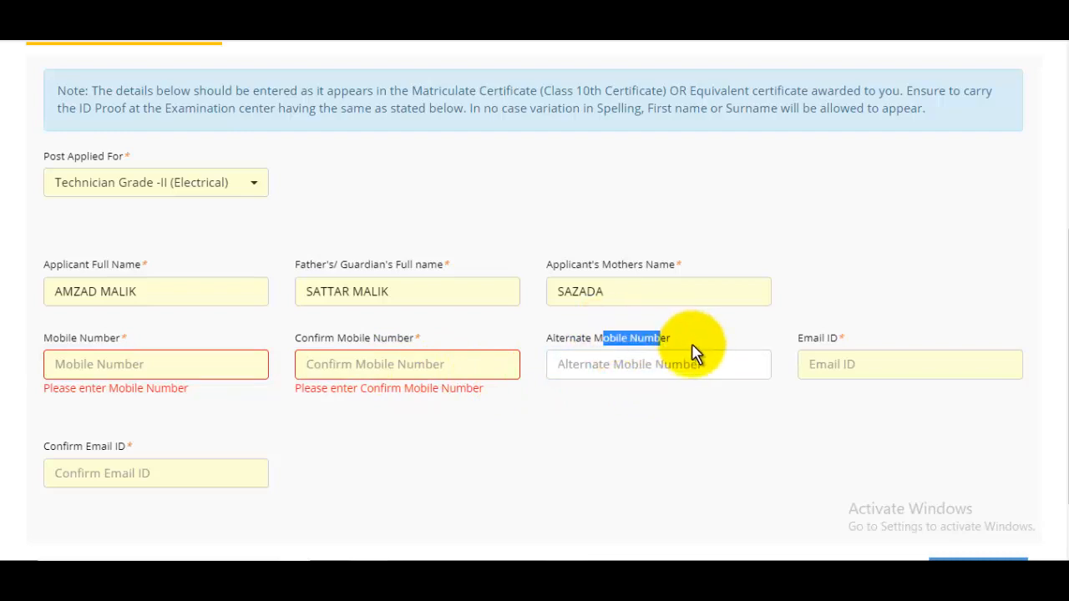
click(858, 365)
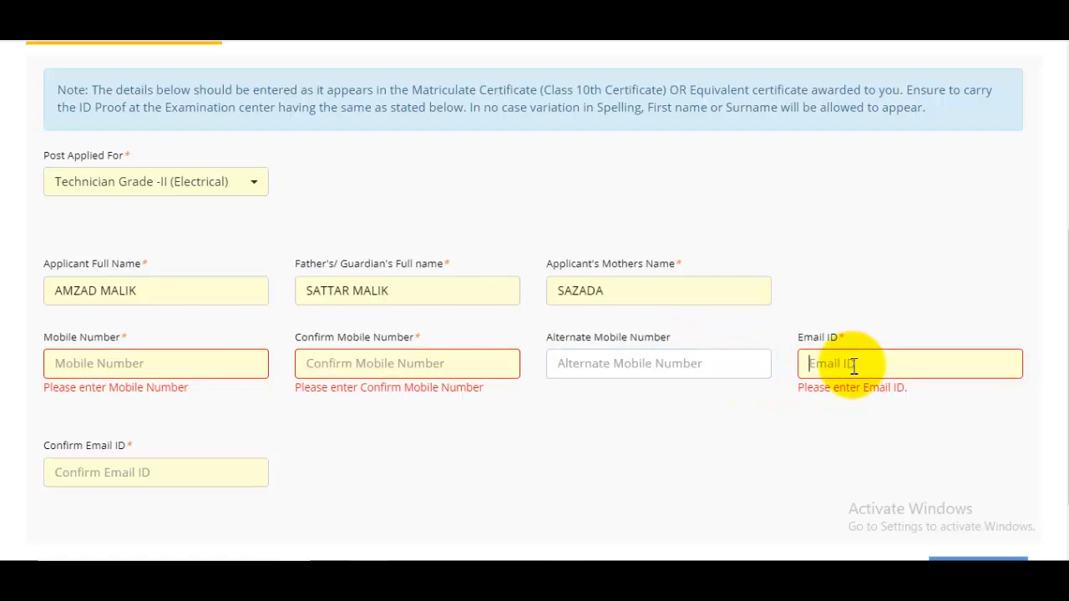
Step: Look over the completed registration form and submit it with Register
scroll(827, 380, down, 1)
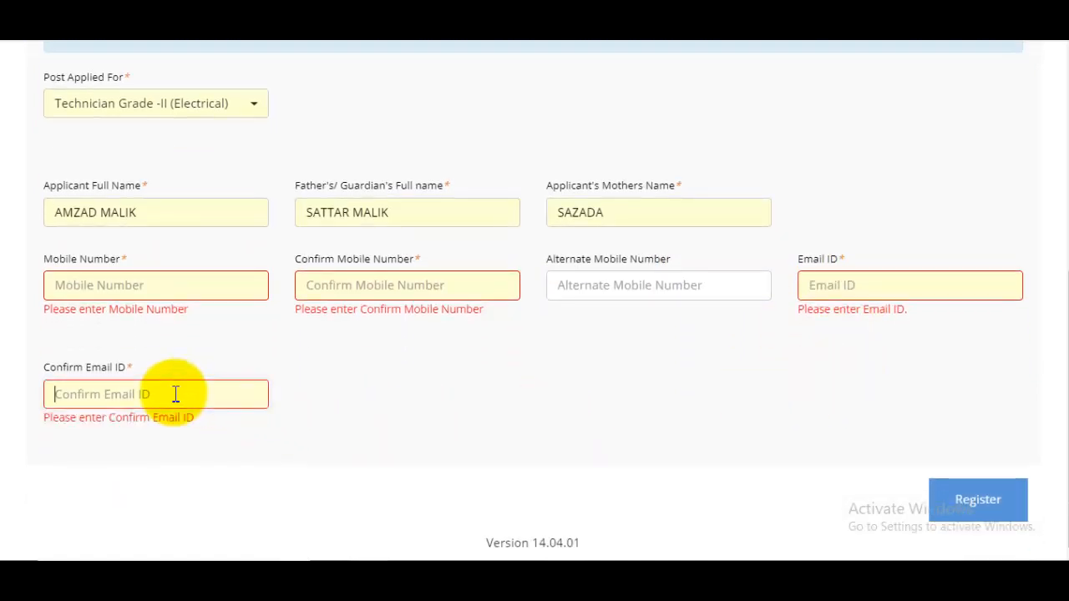
scroll(679, 359, up, 2)
scroll(678, 361, down, 2)
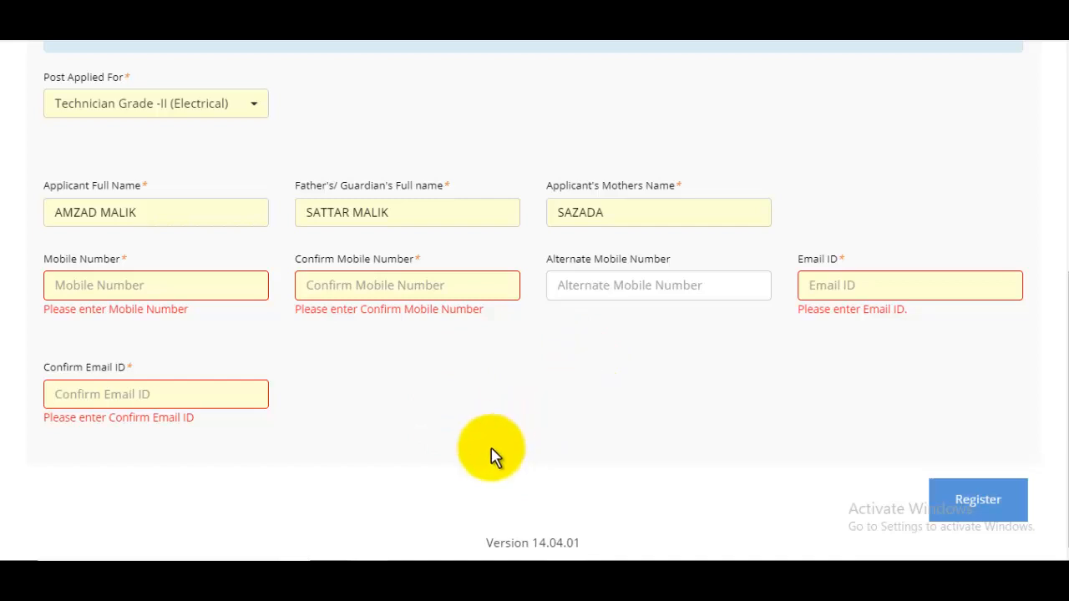
scroll(359, 393, up, 3)
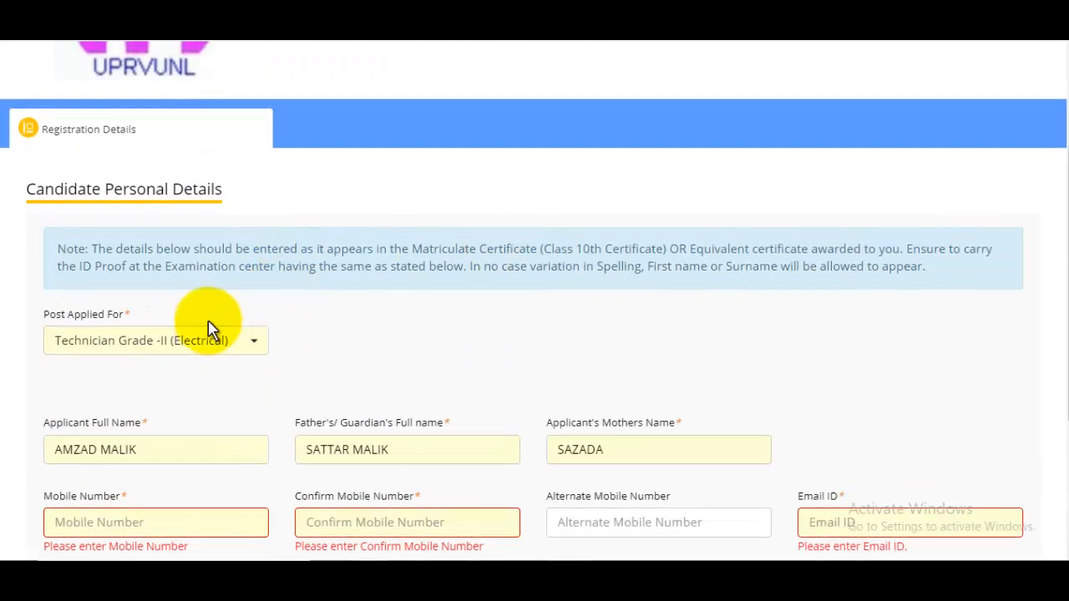
scroll(545, 359, down, 3)
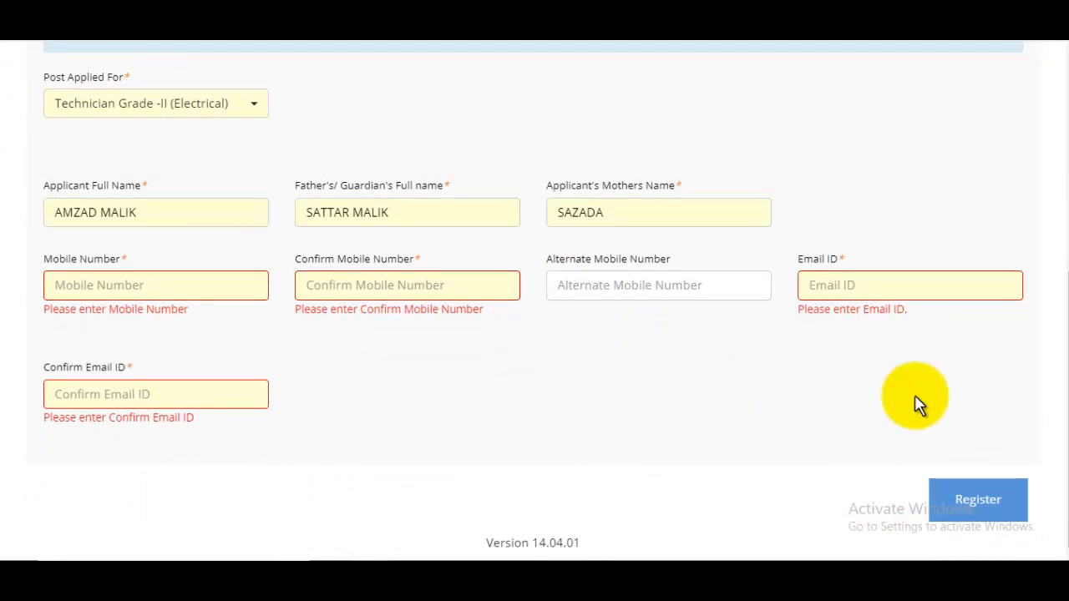
click(978, 501)
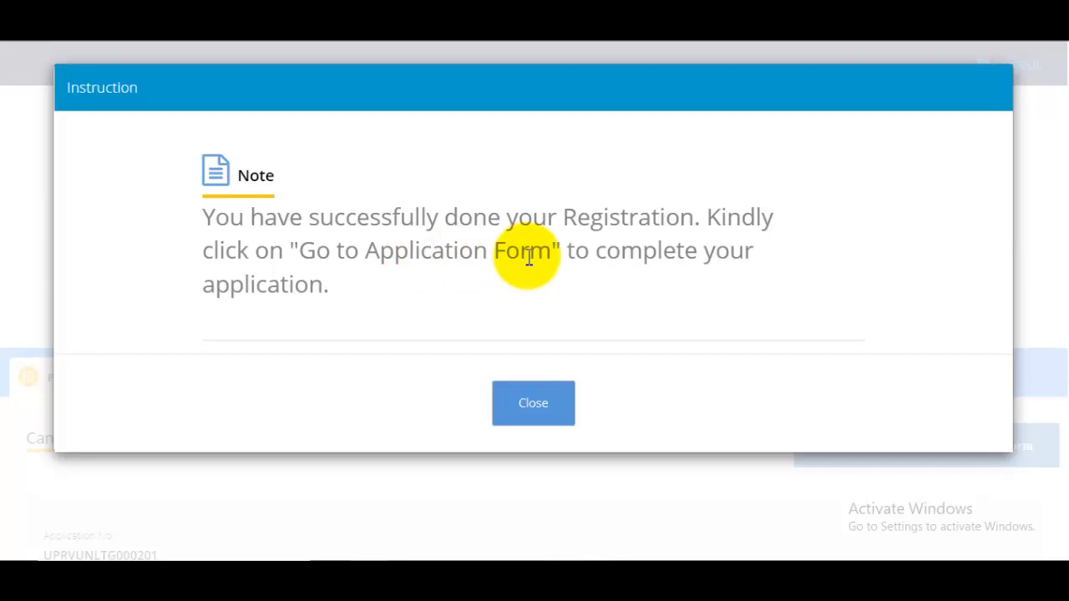
Step: Close the registration success notice, open the application form, and dismiss the browser notice
click(530, 404)
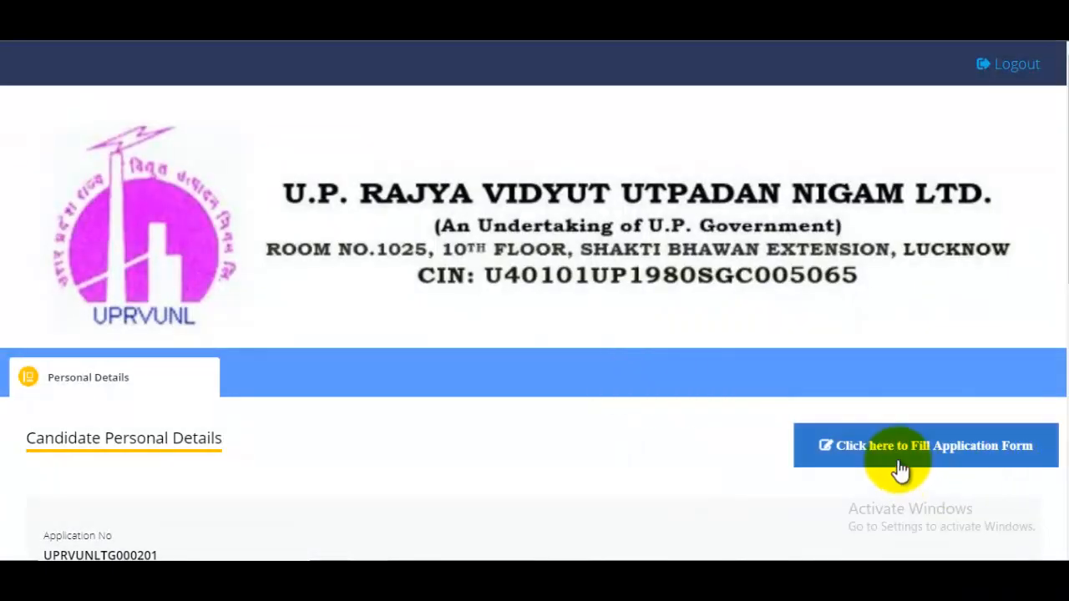
click(950, 444)
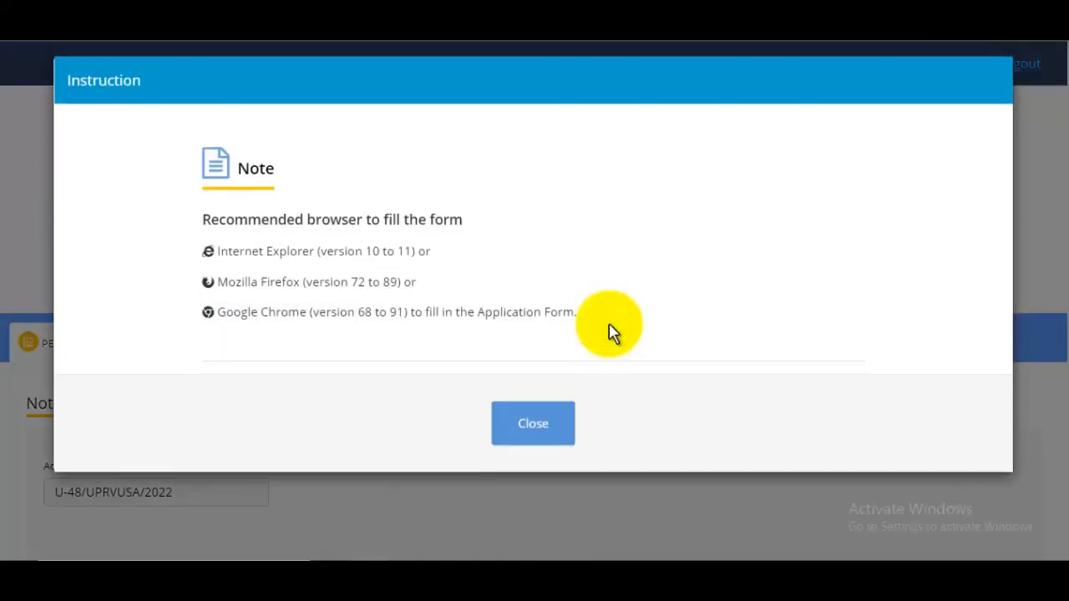
click(552, 434)
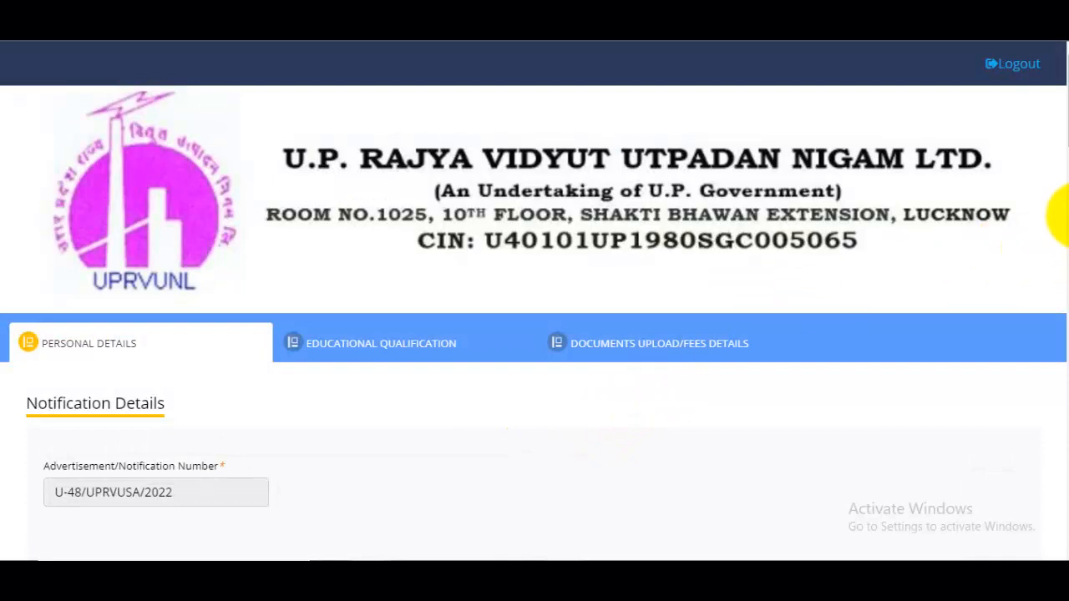
Step: In Candidate Personal Details, set Nationality (Indian) to Yes and Gender to MALE
scroll(655, 372, down, 2)
scroll(655, 370, down, 2)
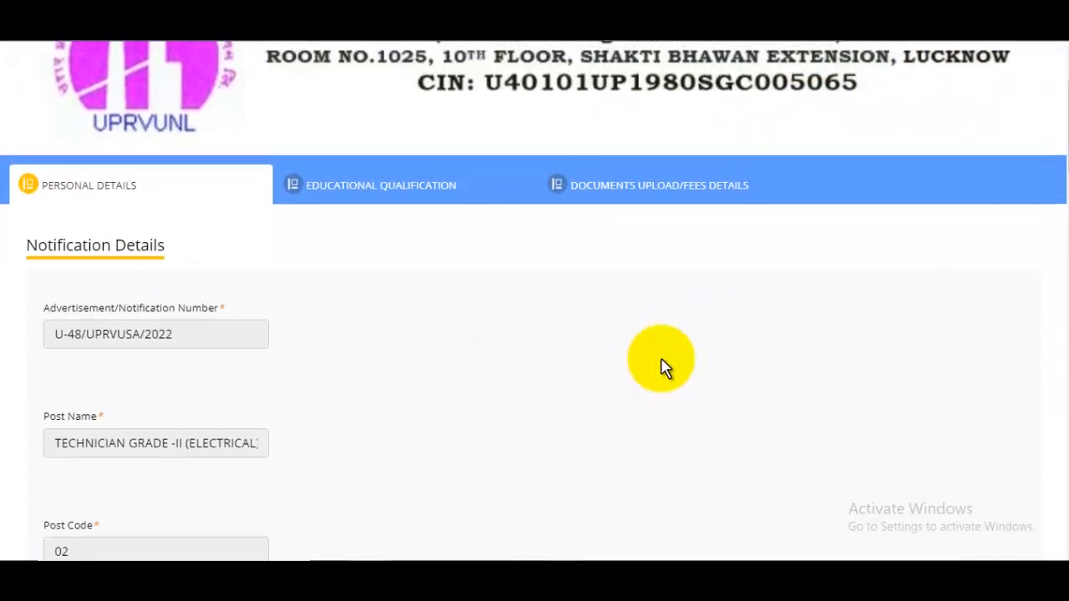
drag(1068, 160, 1050, 251)
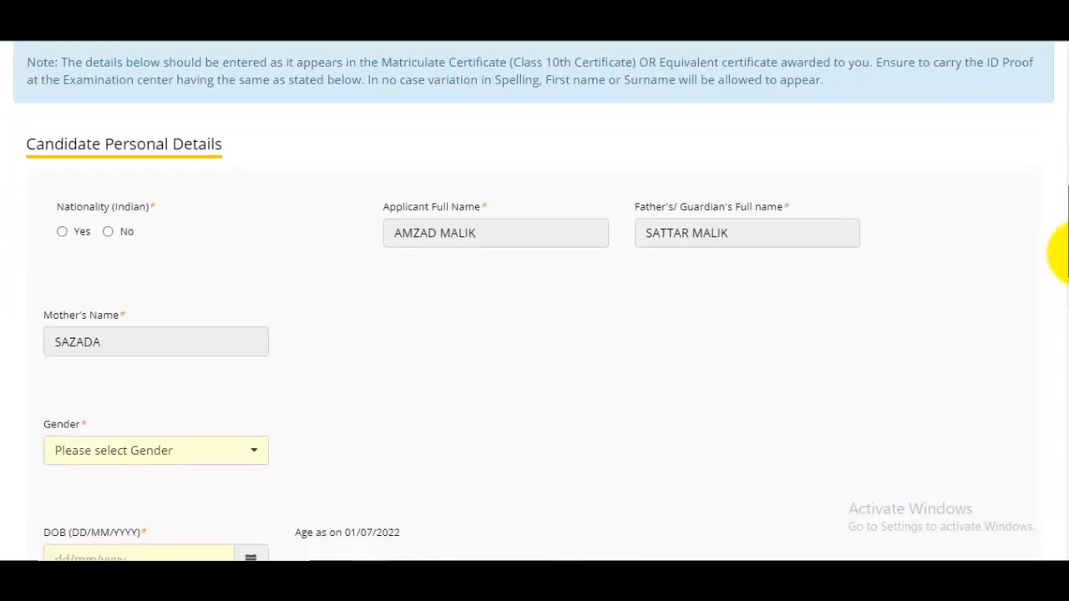
scroll(368, 151, up, 1)
scroll(368, 168, up, 2)
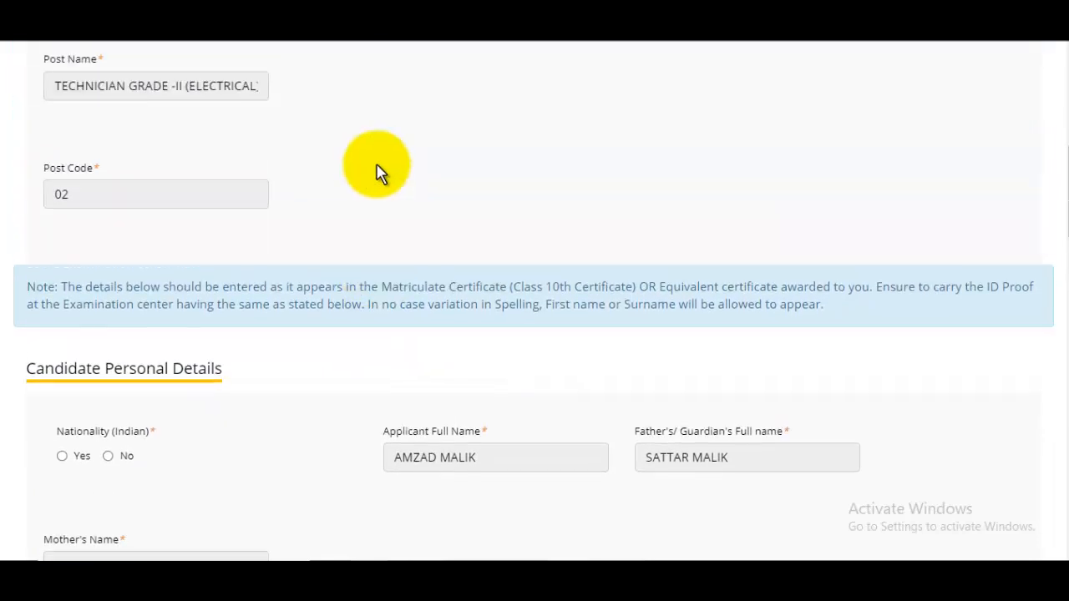
scroll(388, 192, down, 3)
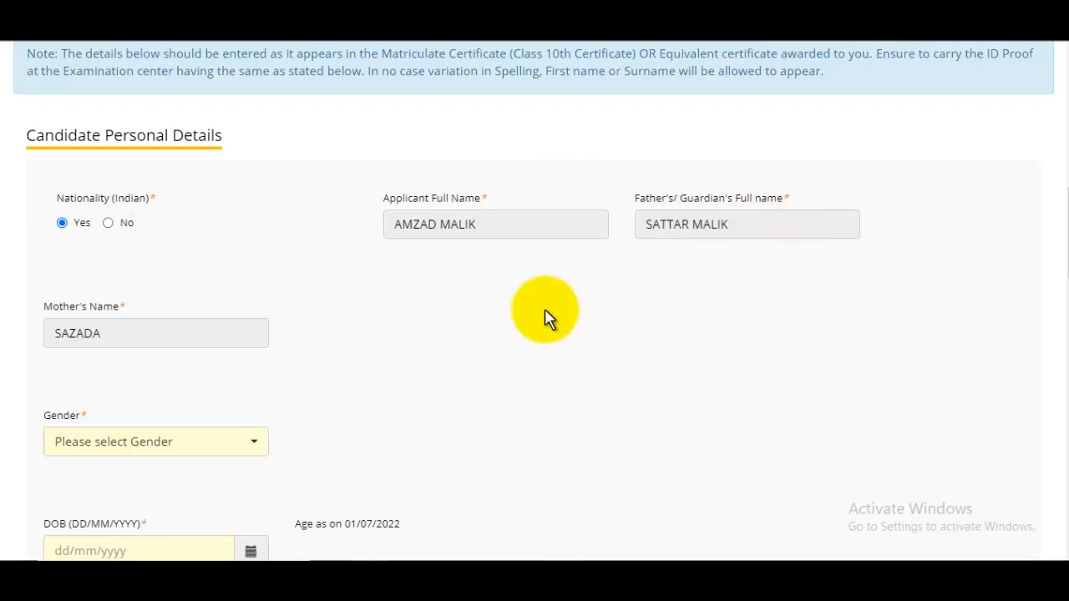
scroll(502, 334, down, 1)
click(138, 368)
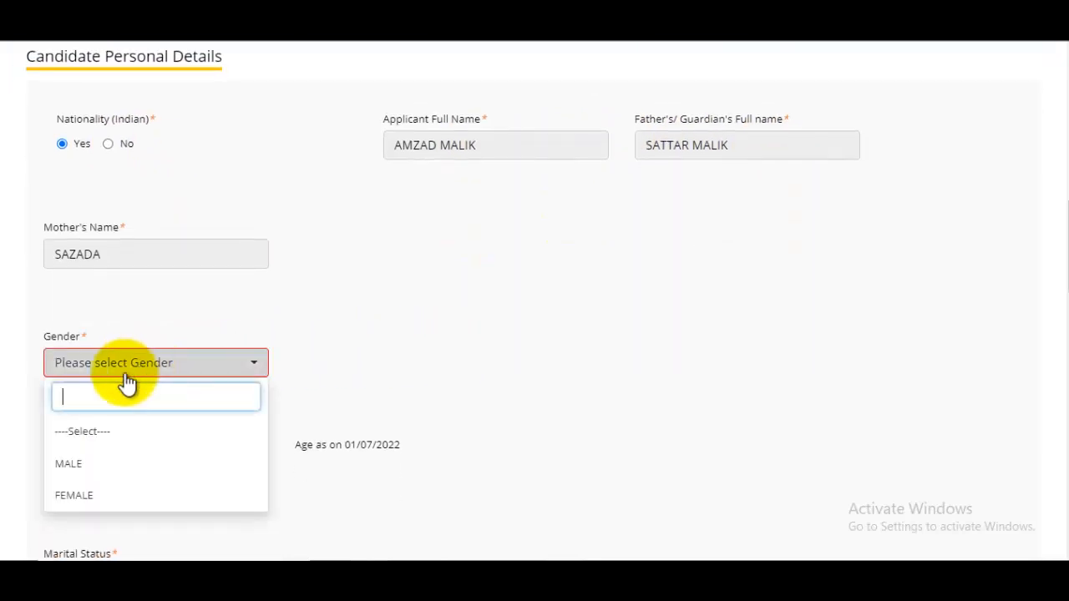
click(67, 465)
scroll(250, 355, down, 2)
click(67, 317)
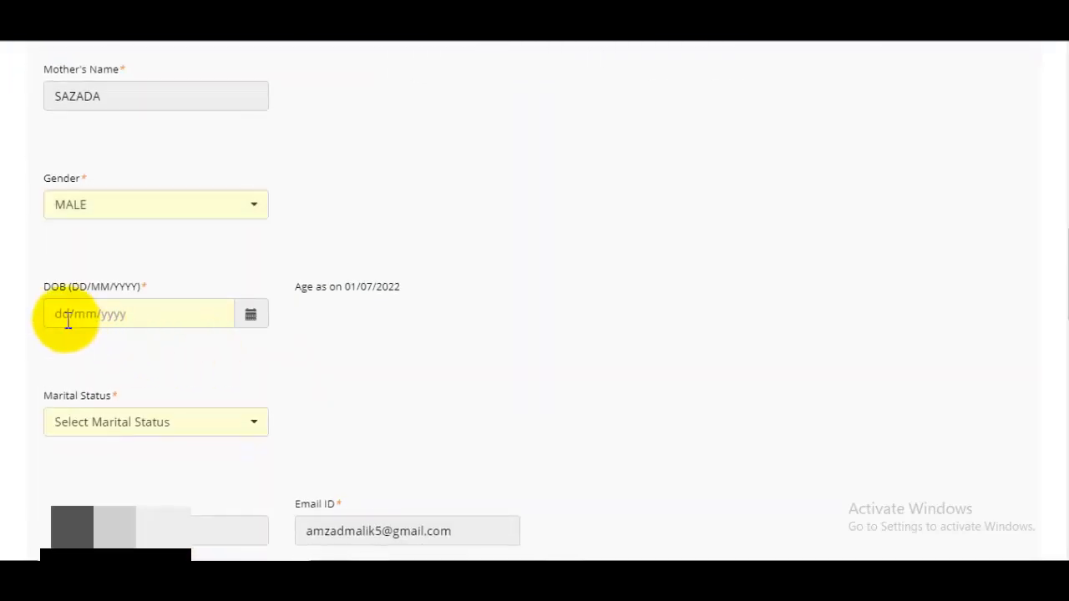
Step: Pick 02/05/2000 as the date of birth, giving an age of 22 Years 1 Months 29 Days
click(253, 319)
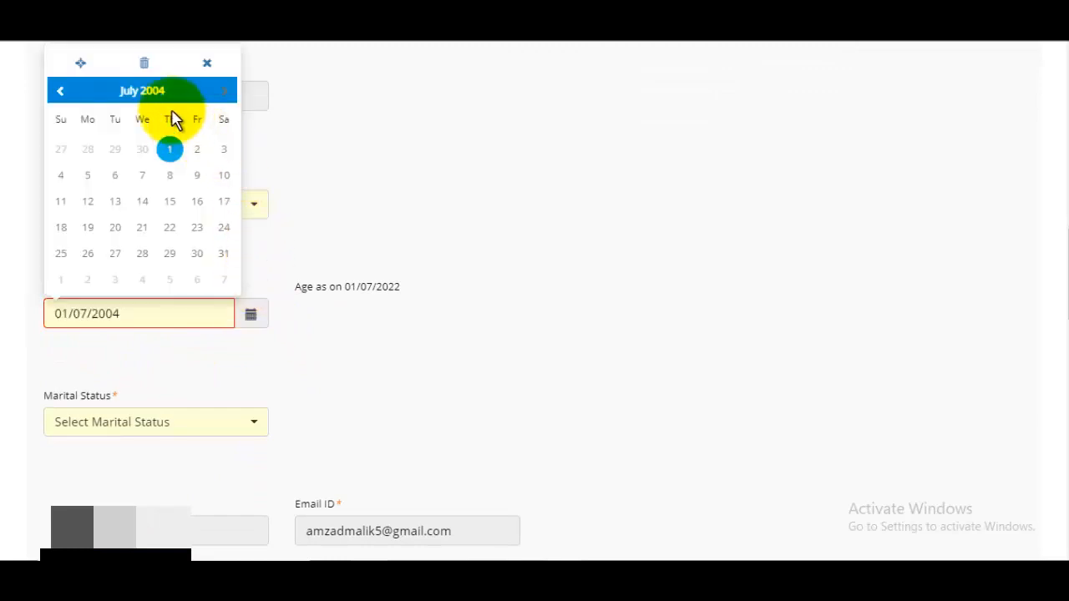
click(143, 92)
click(142, 70)
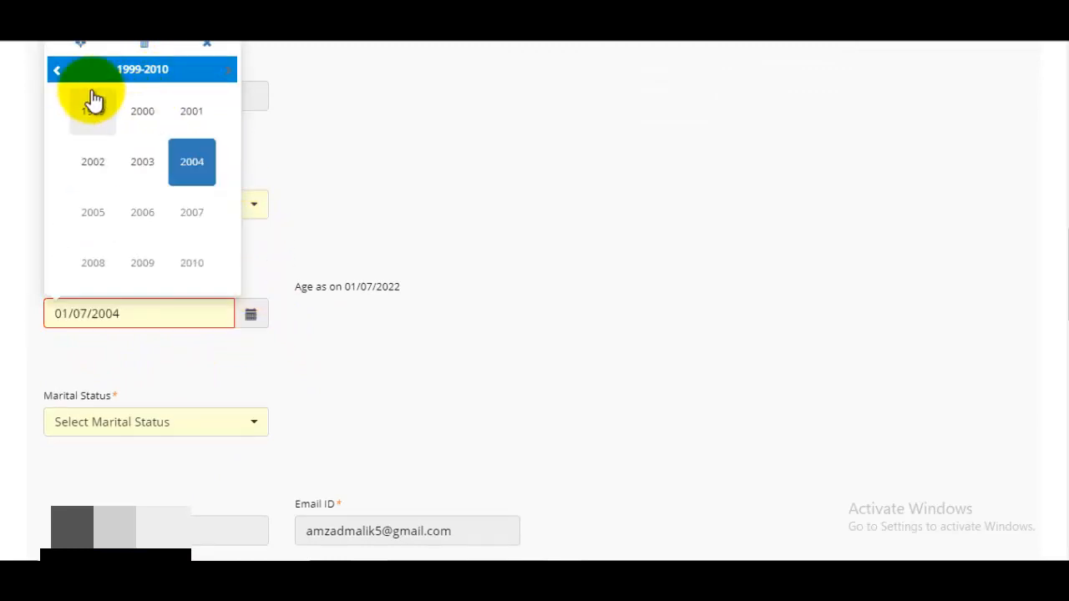
click(74, 74)
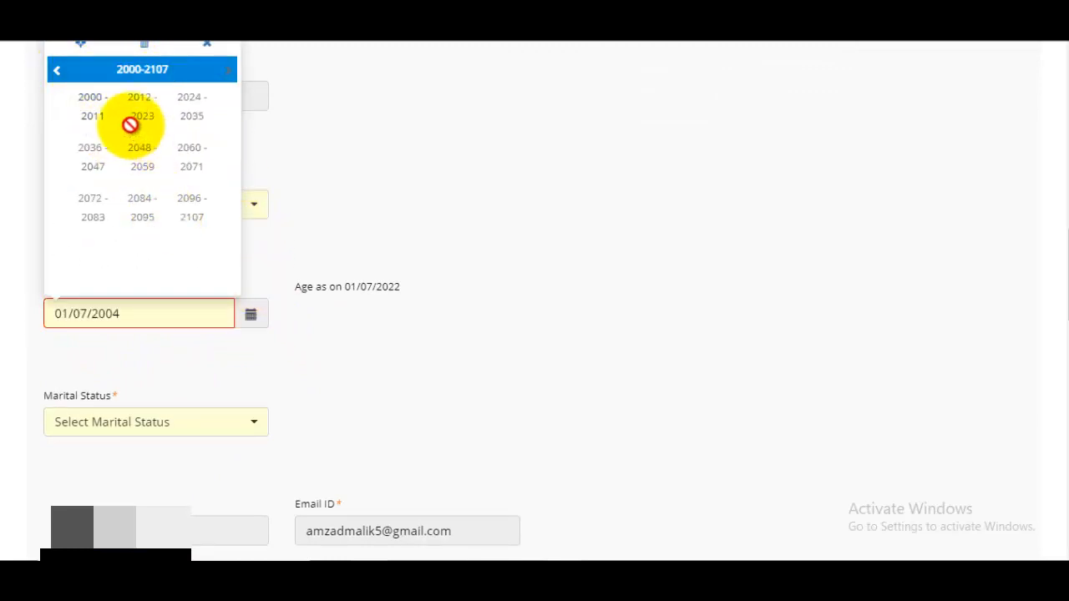
click(97, 125)
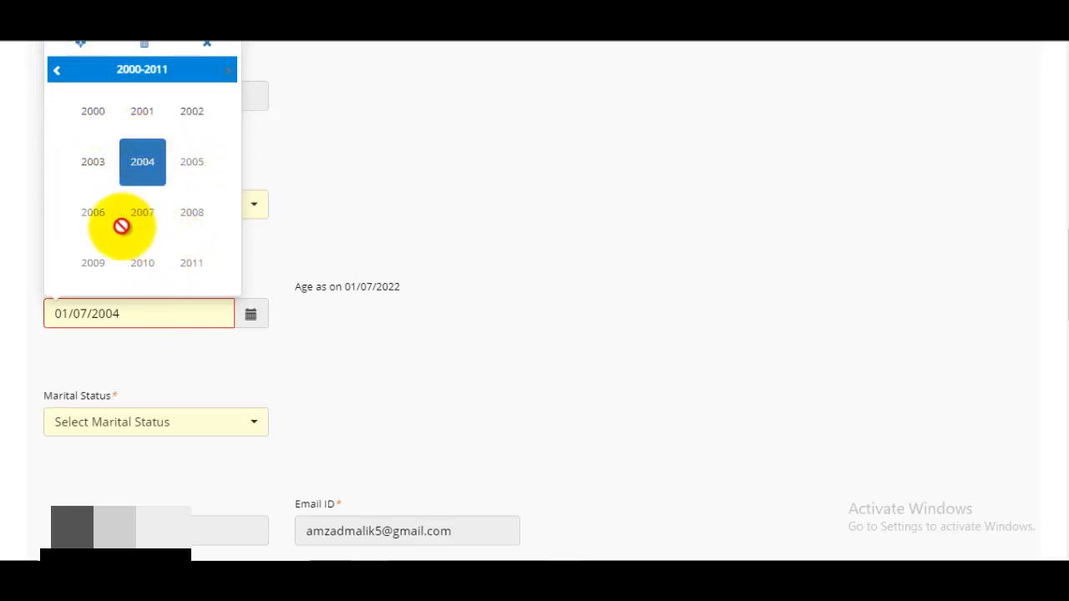
click(87, 113)
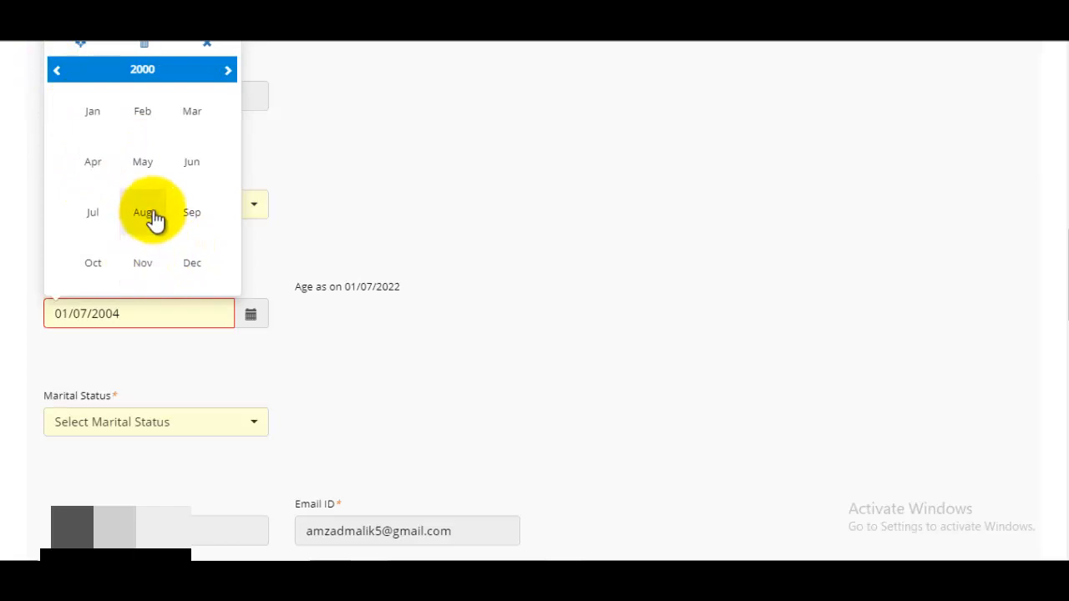
click(143, 162)
click(115, 150)
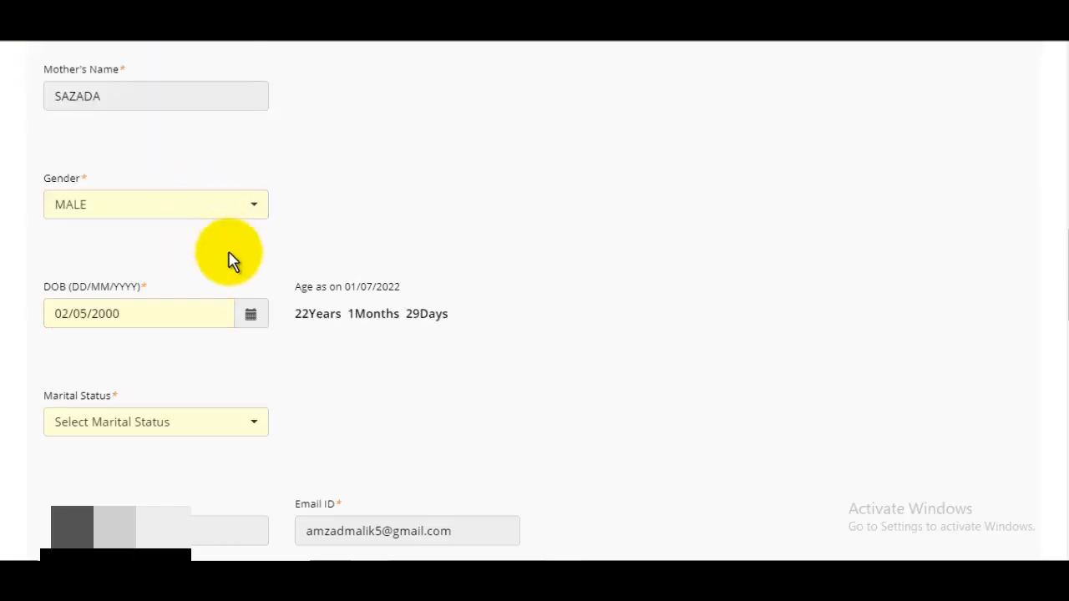
Step: Choose the applicant's marital status from the dropdown
scroll(270, 350, down, 2)
click(115, 261)
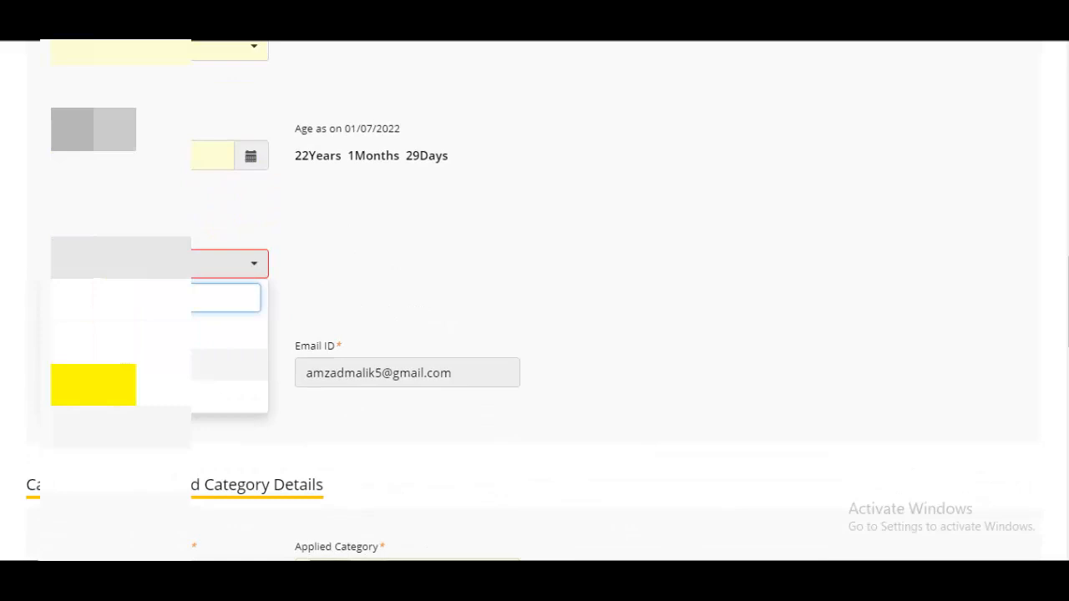
click(240, 364)
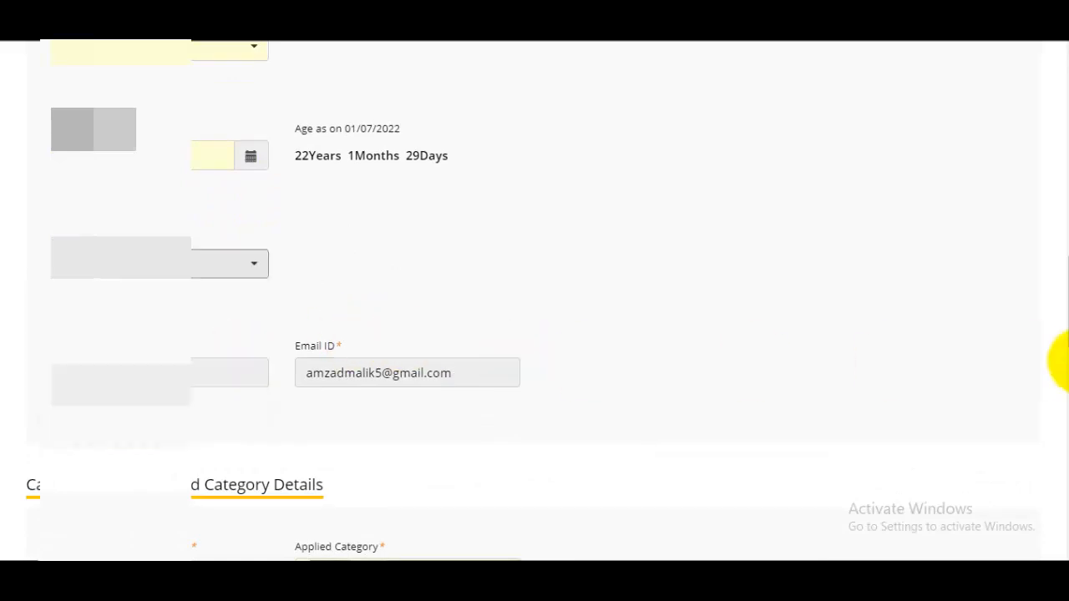
Step: Set Uttar Pradesh domicile to Yes and Applied Category to OBC(Non Creamy Layer)
scroll(1057, 357, down, 4)
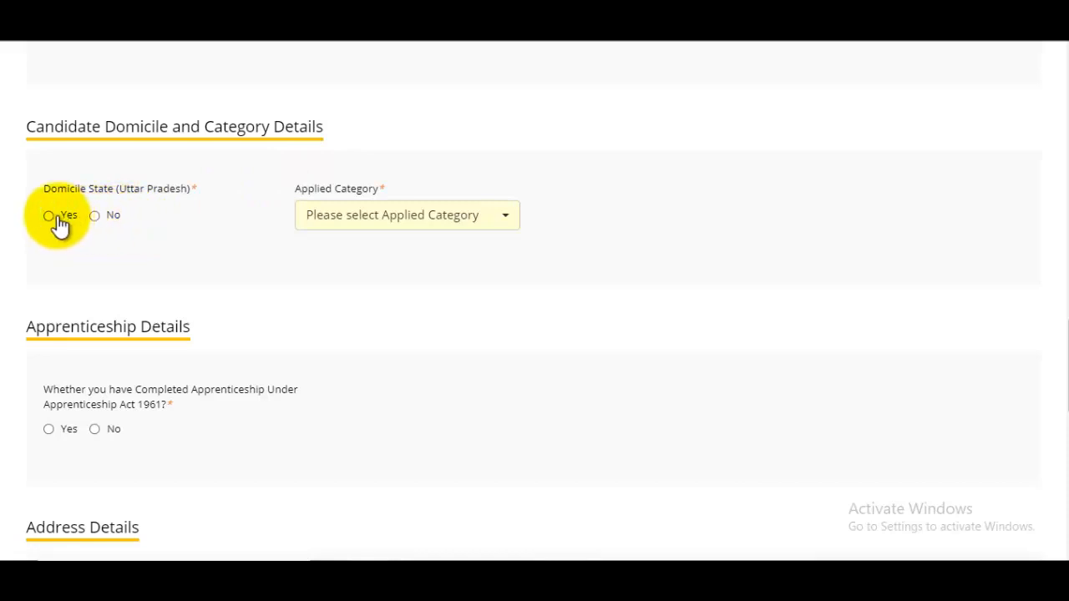
click(50, 217)
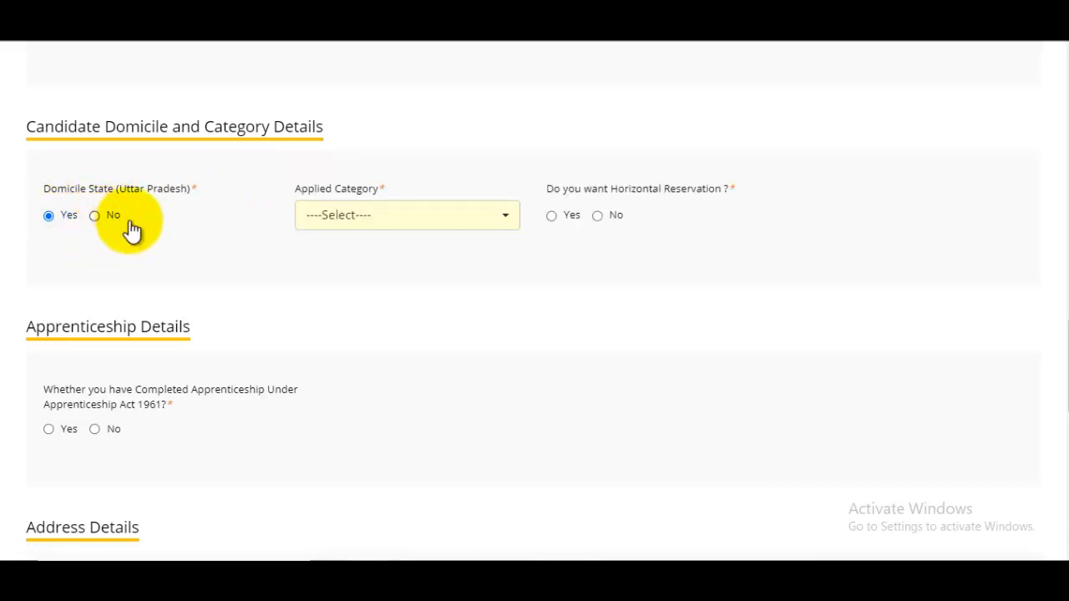
click(377, 219)
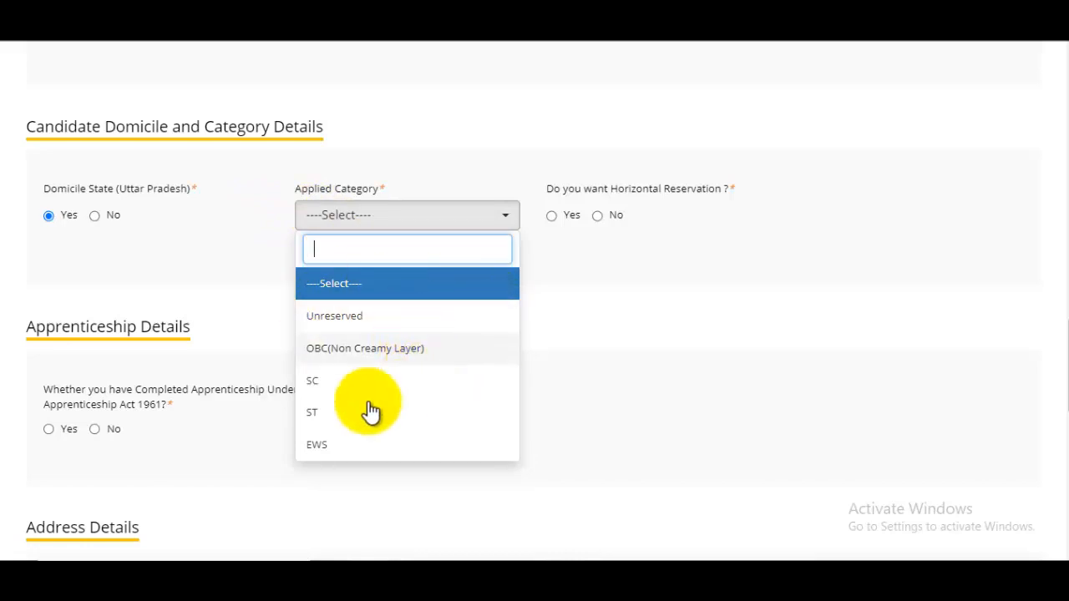
click(355, 349)
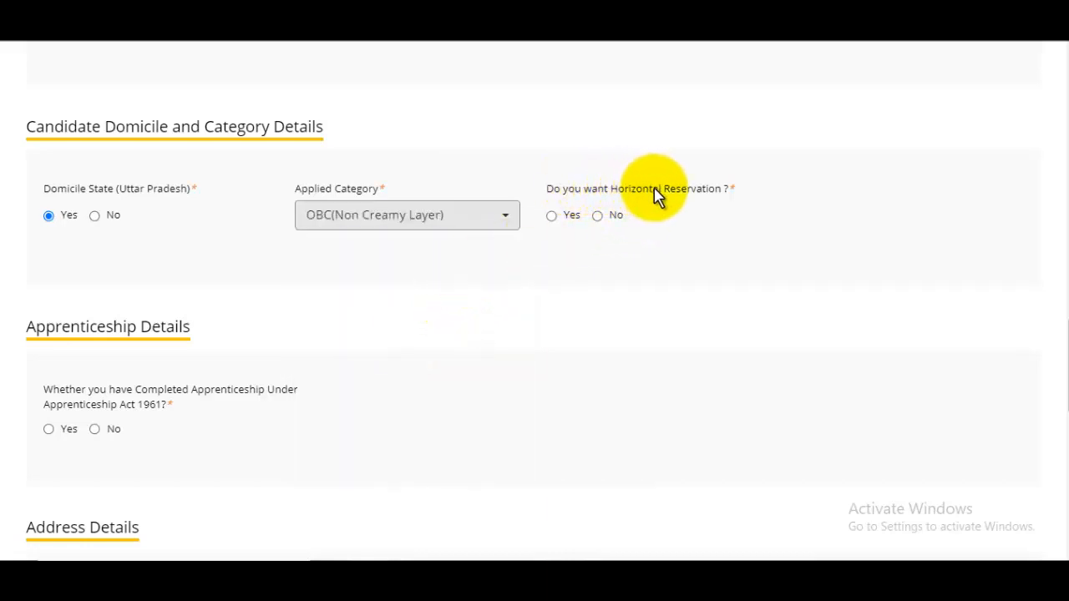
Step: Look at the horizontal reservation options, then answer No to horizontal reservation
click(553, 217)
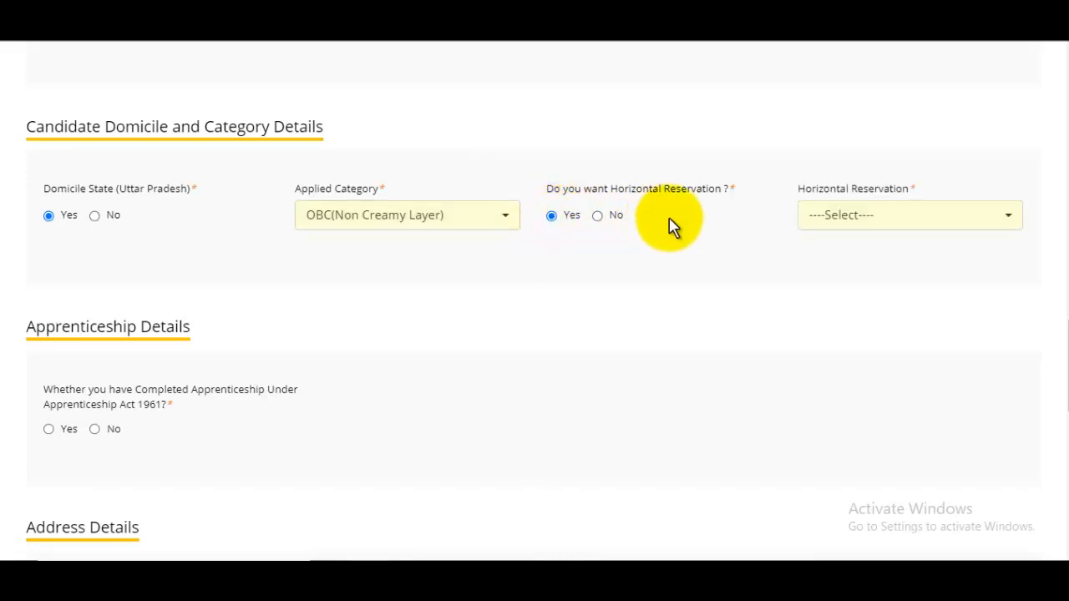
click(869, 234)
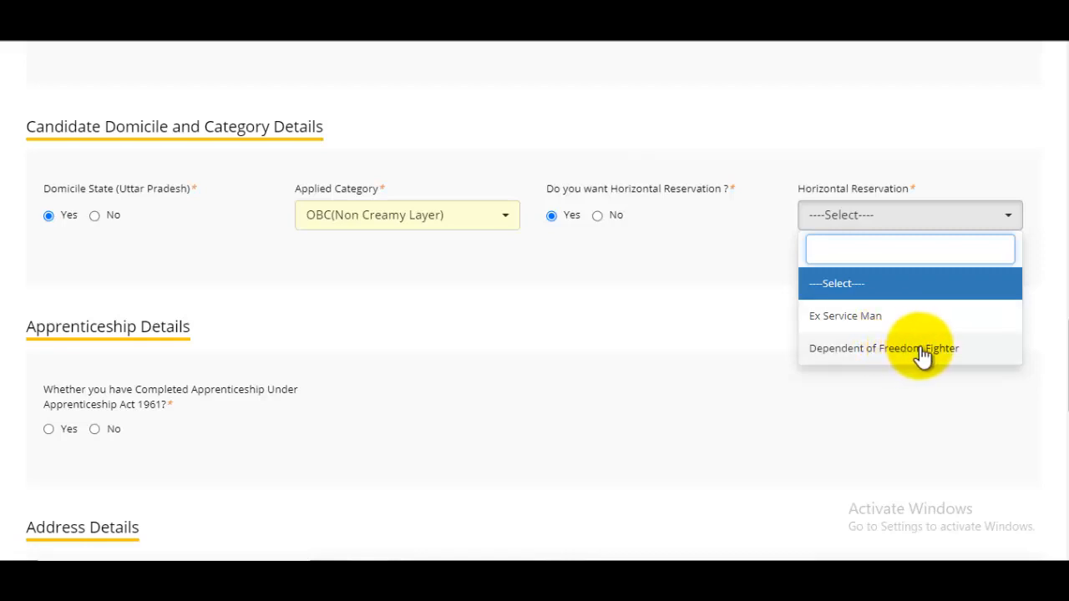
click(756, 335)
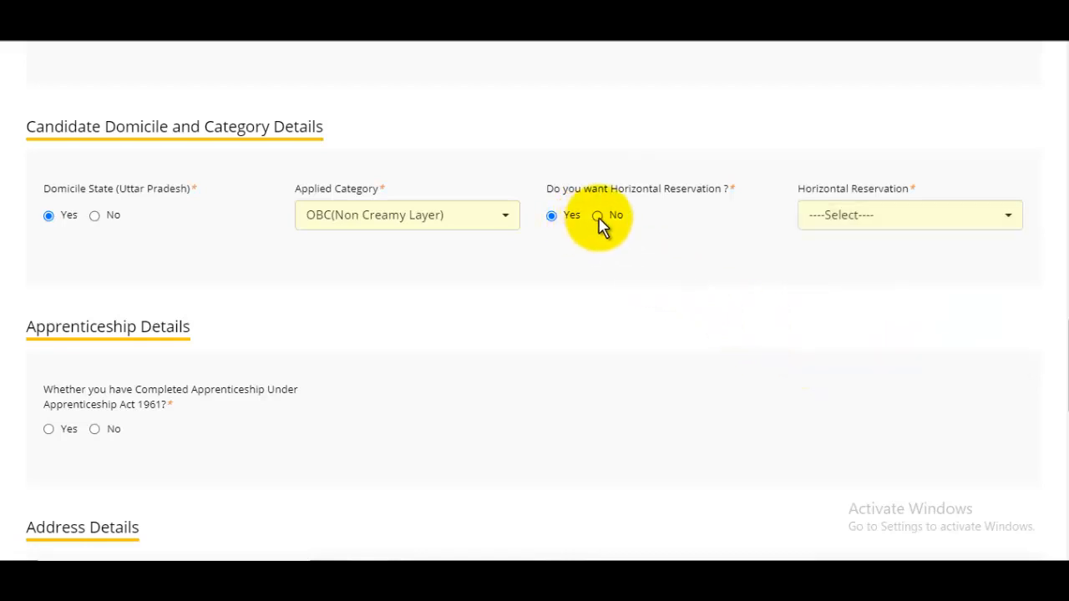
click(598, 217)
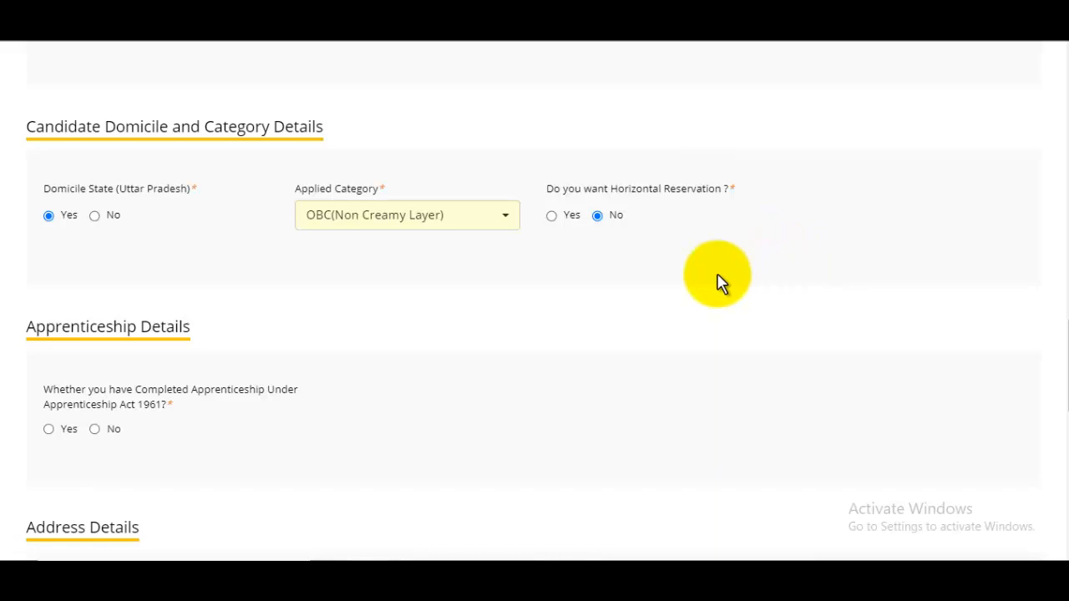
Step: Try Yes and the period list for apprenticeship, then settle on No for apprenticeship completion
scroll(756, 279, down, 2)
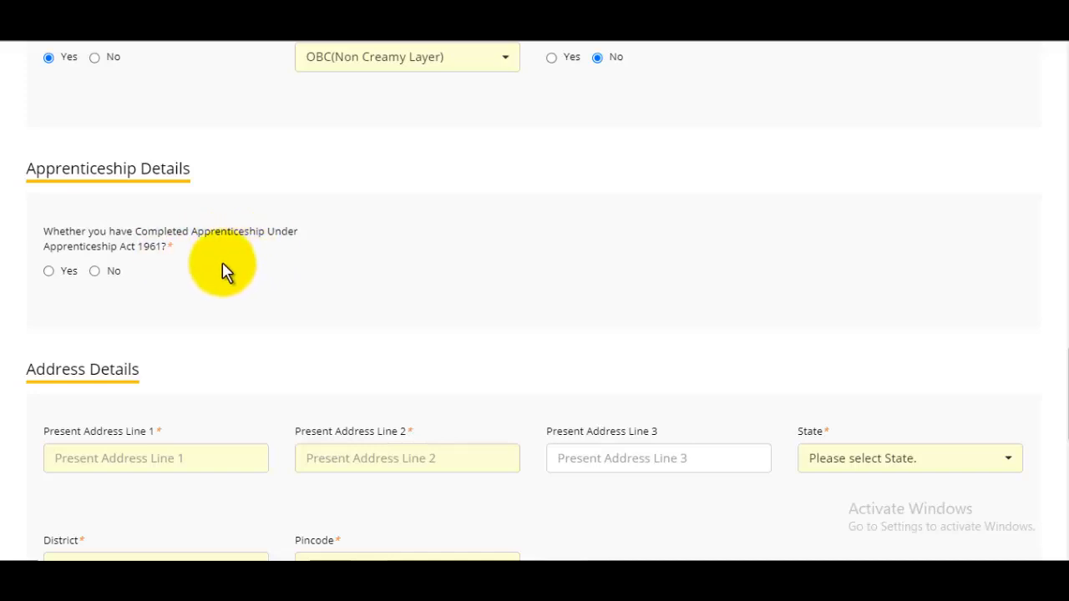
click(49, 271)
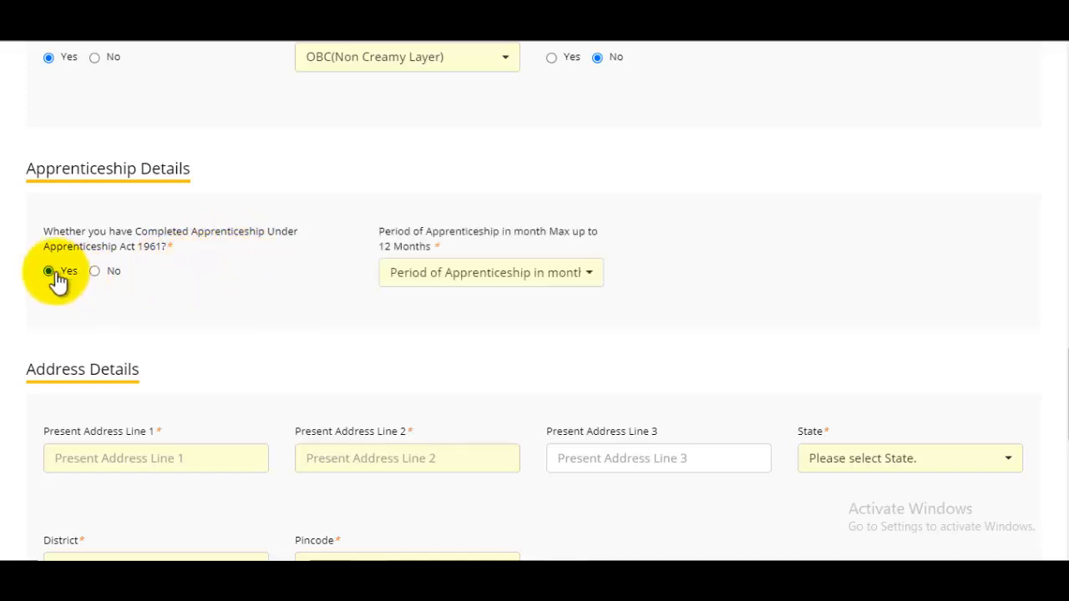
click(456, 276)
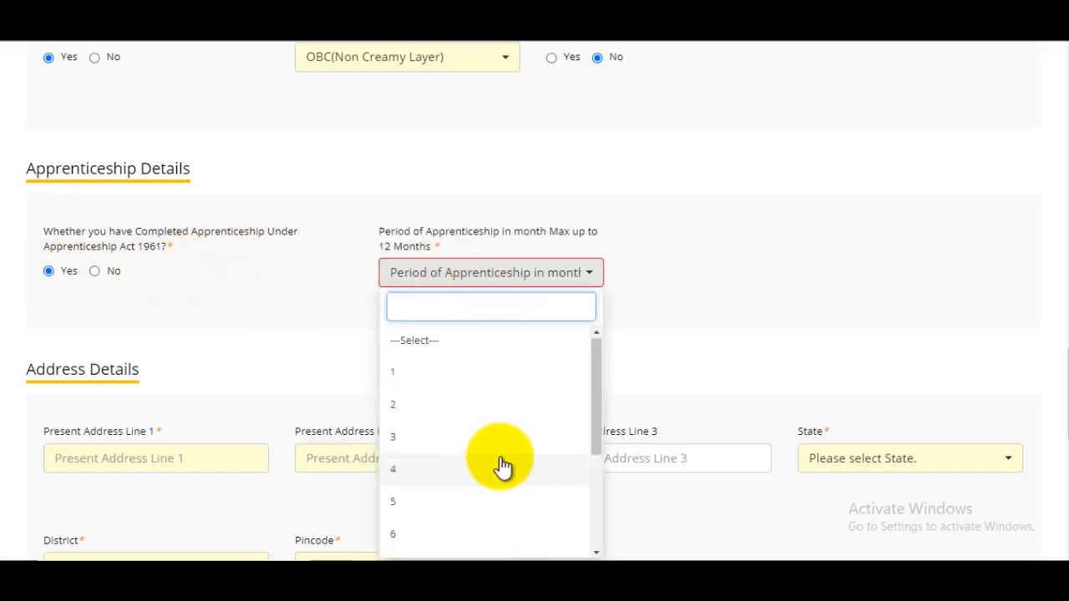
scroll(502, 466, down, 3)
click(758, 326)
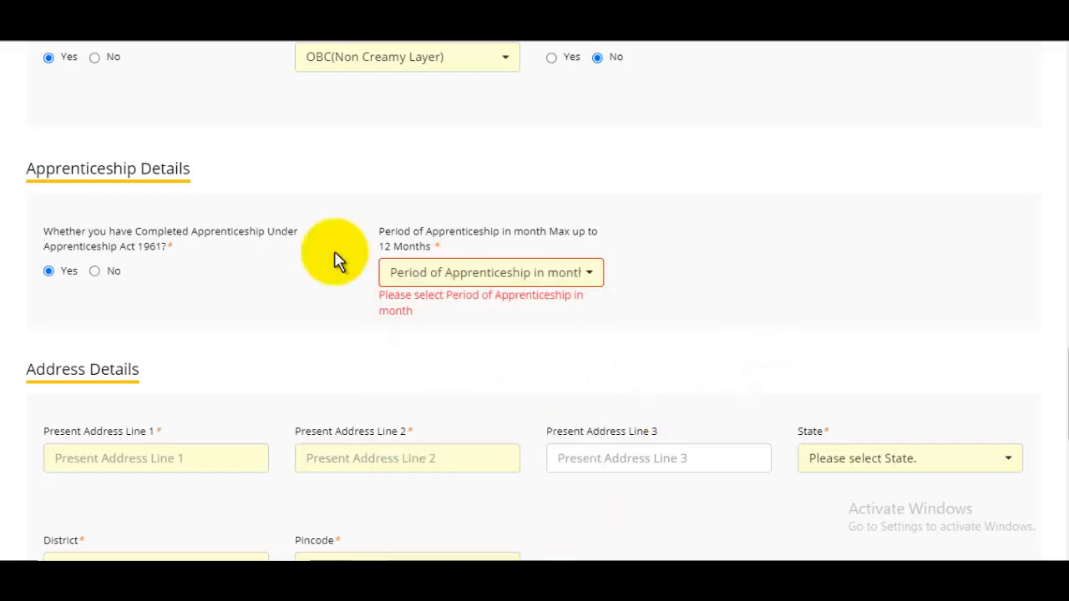
drag(80, 170, 153, 171)
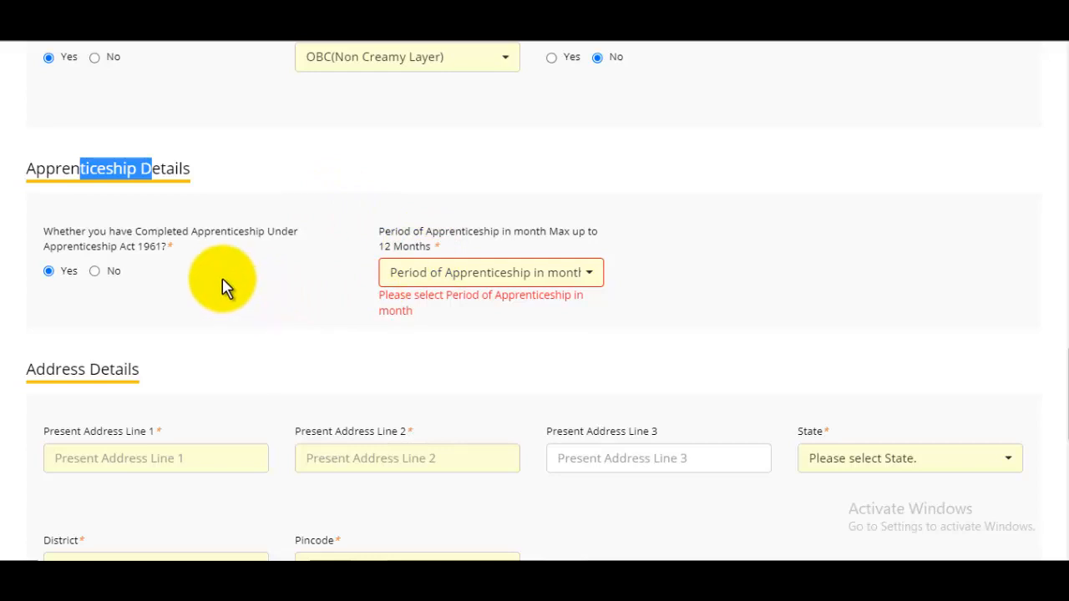
click(95, 271)
scroll(271, 298, down, 3)
Step: Enter the present address with state UTTAR PRADESH and district Saharanpur
click(159, 219)
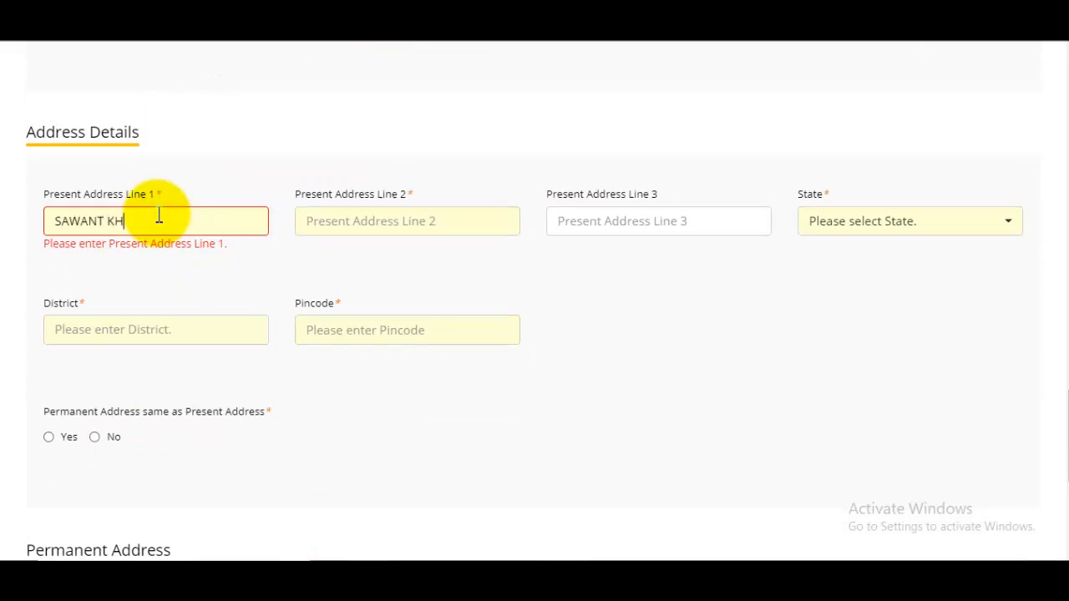
click(858, 233)
text(utt)
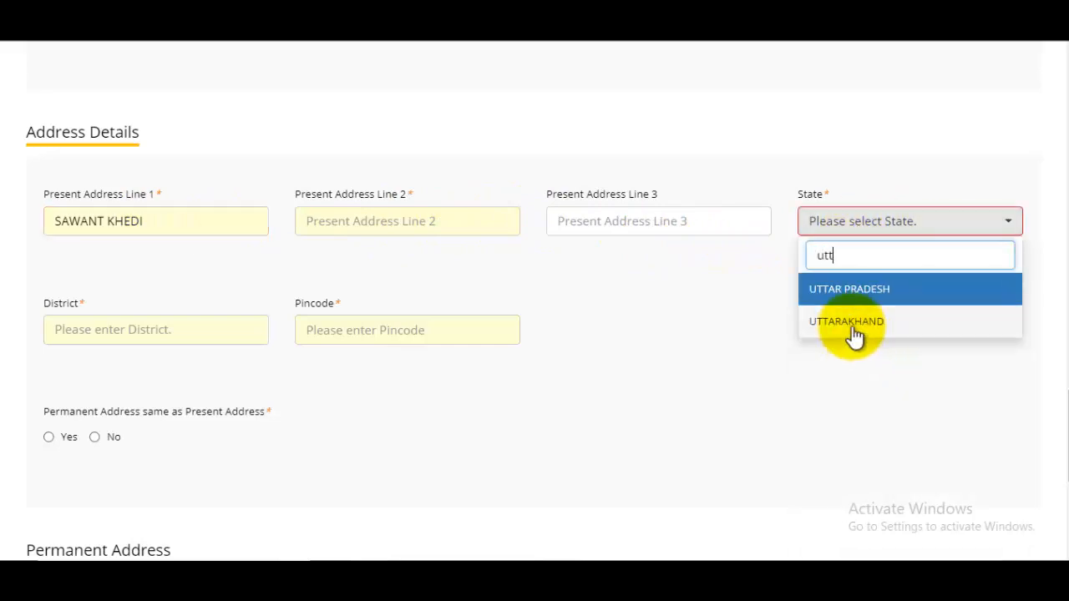
key(Return)
click(75, 342)
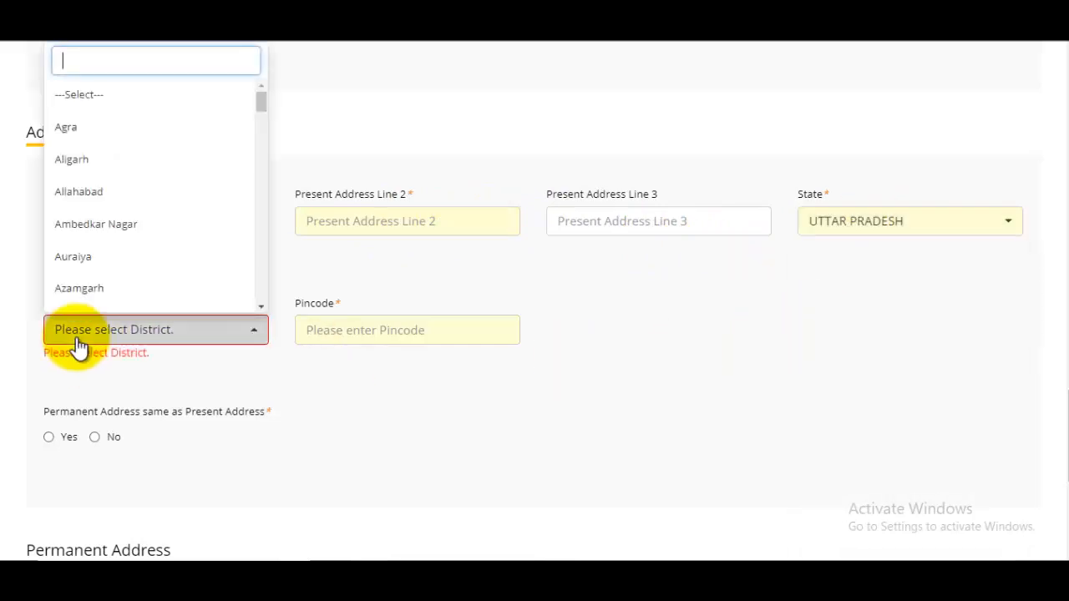
text(saha)
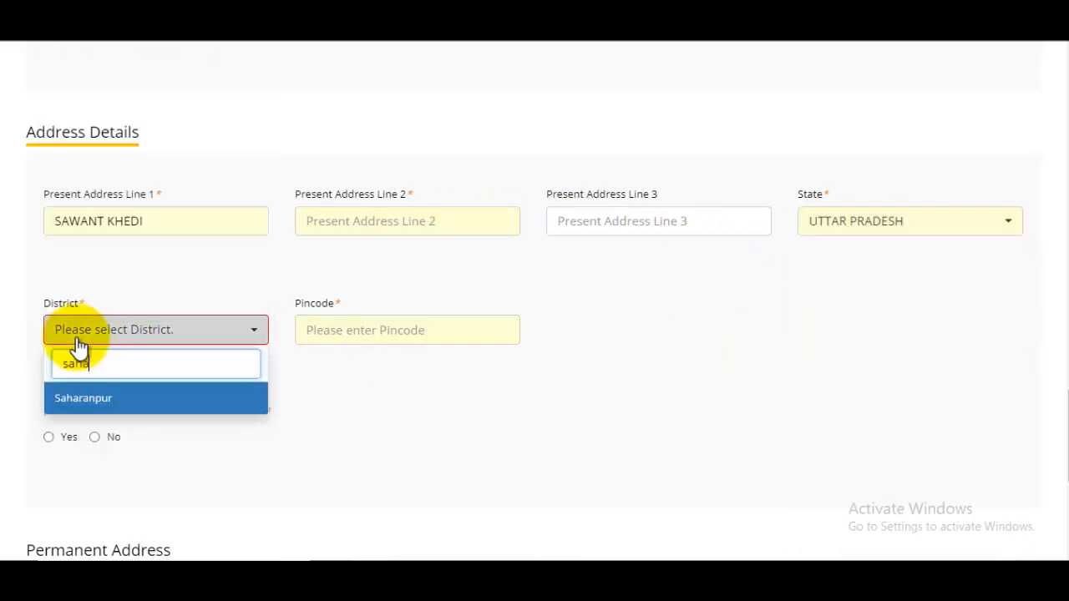
click(103, 403)
Step: Enter pincode 247001, mark the permanent address as the same, and save with SAVE & NEXT
click(355, 337)
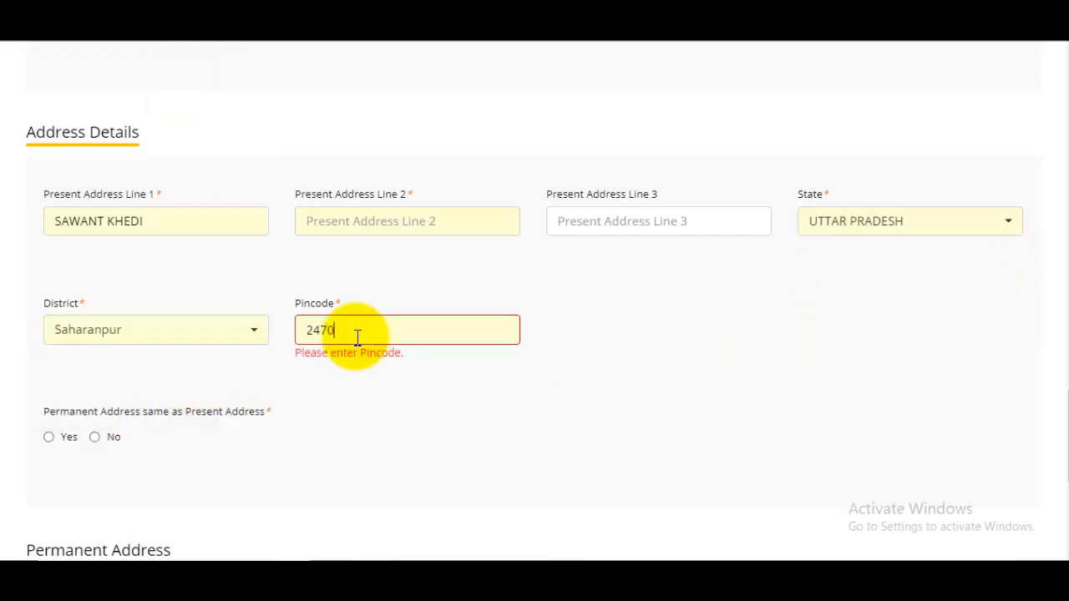
scroll(250, 355, down, 1)
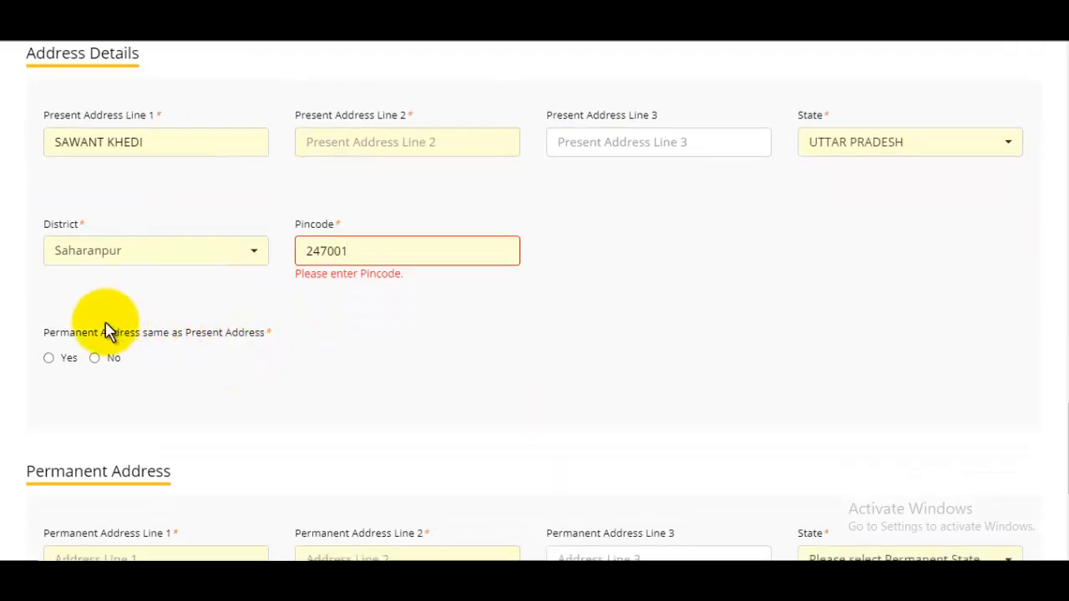
drag(81, 334, 144, 334)
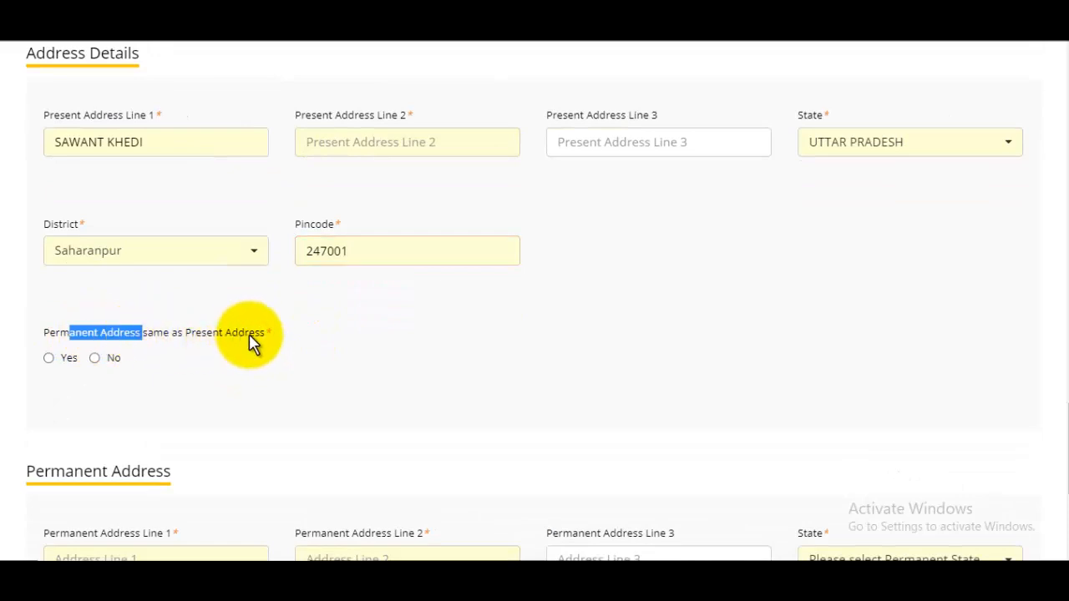
click(48, 358)
scroll(200, 365, down, 4)
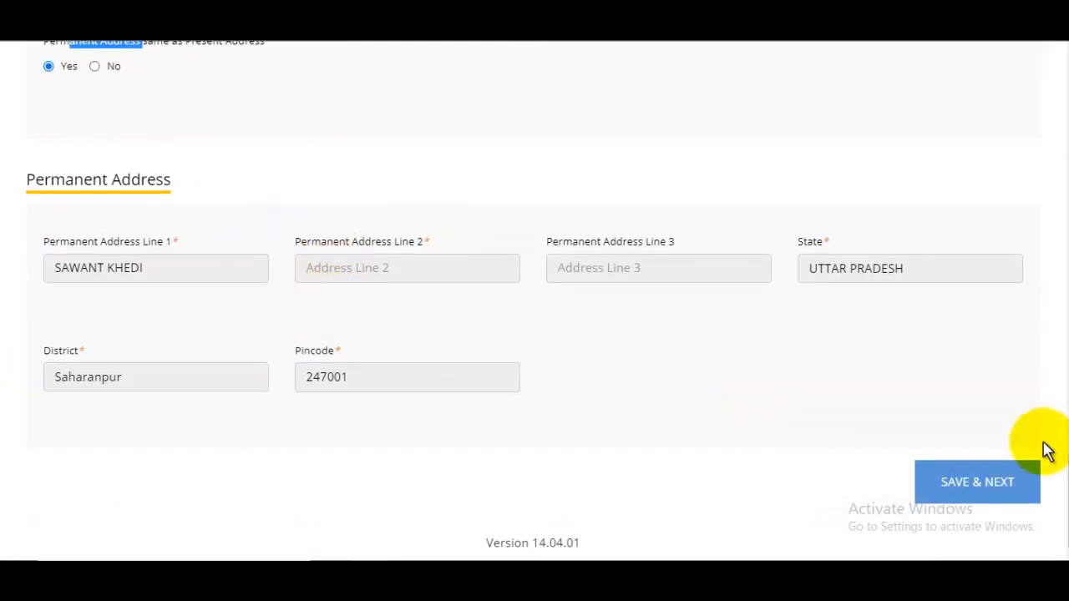
click(1024, 464)
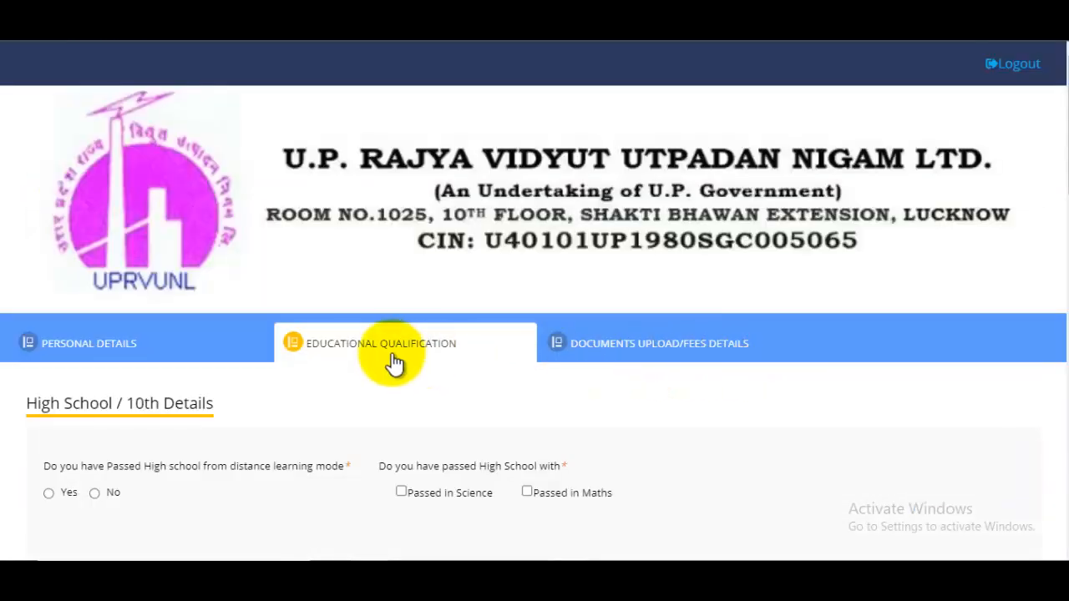
Step: Answer No to High School distance learning and tick both Passed in Science and Passed in Maths
scroll(447, 363, down, 2)
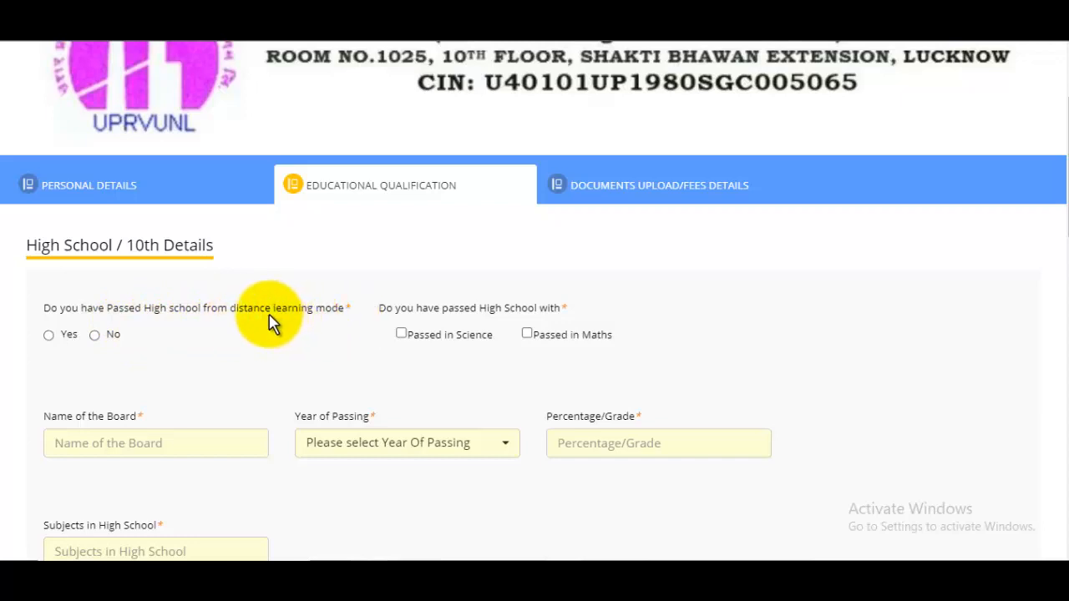
click(96, 337)
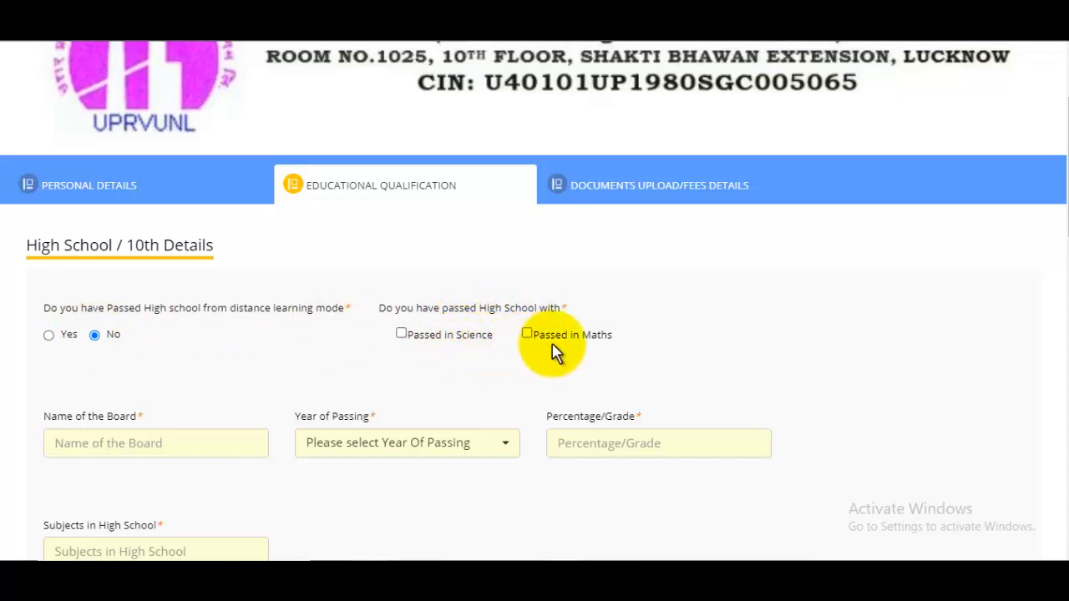
click(403, 335)
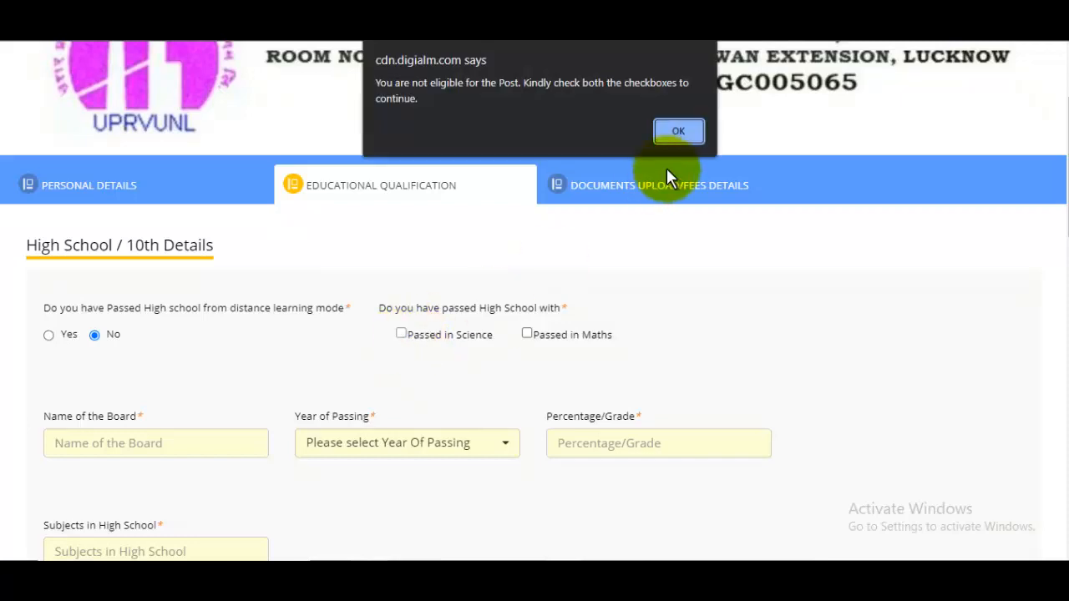
click(678, 132)
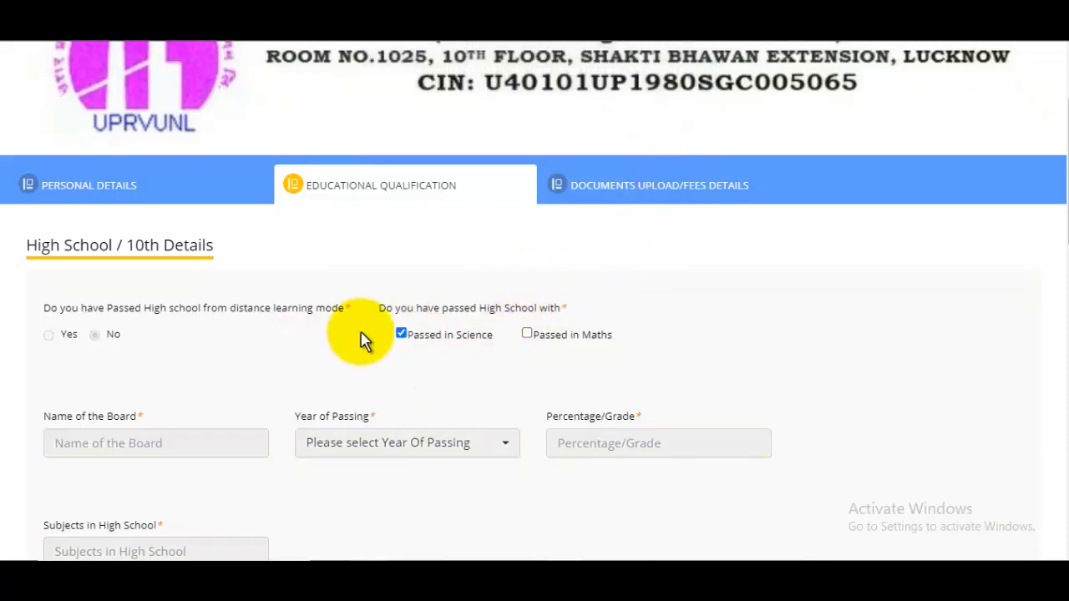
click(528, 334)
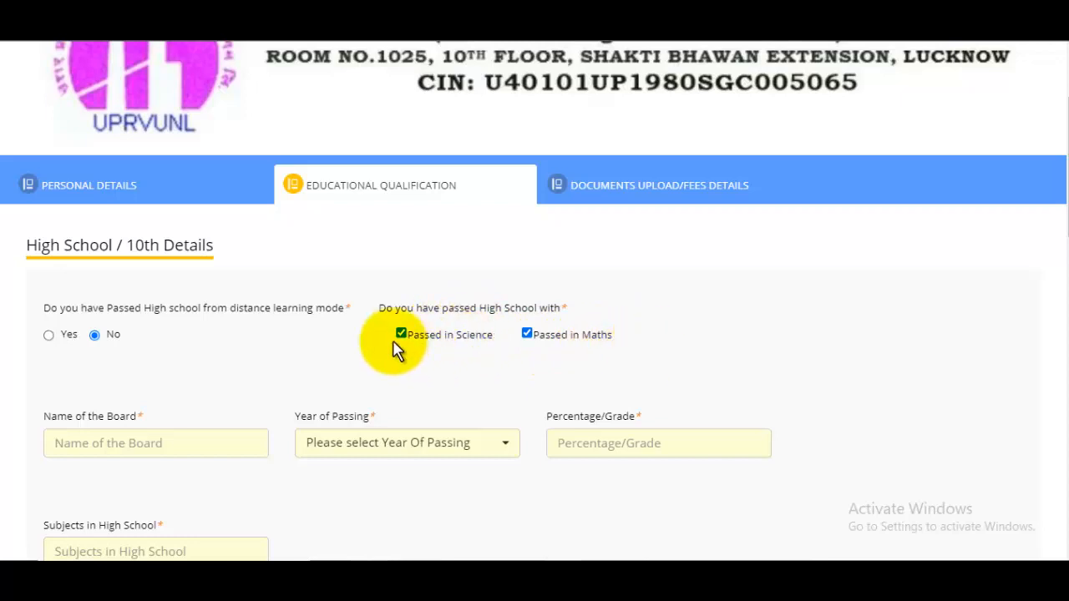
Step: Enter High School board UP BOARD, passing year 2013, 98 percent, and start listing subjects (Hindi, English, Math…)
scroll(461, 346, down, 2)
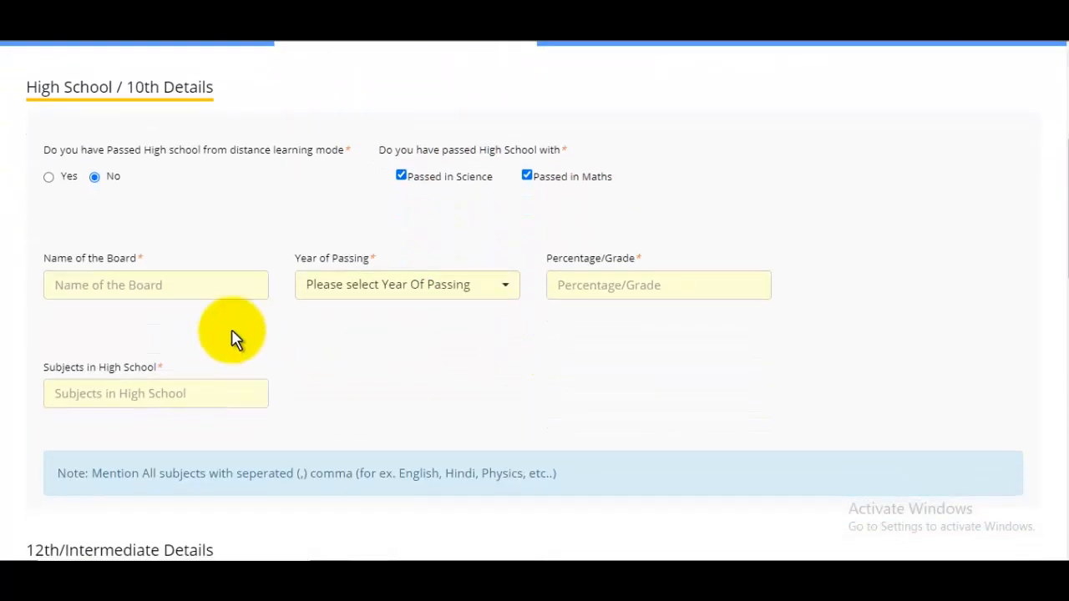
click(165, 286)
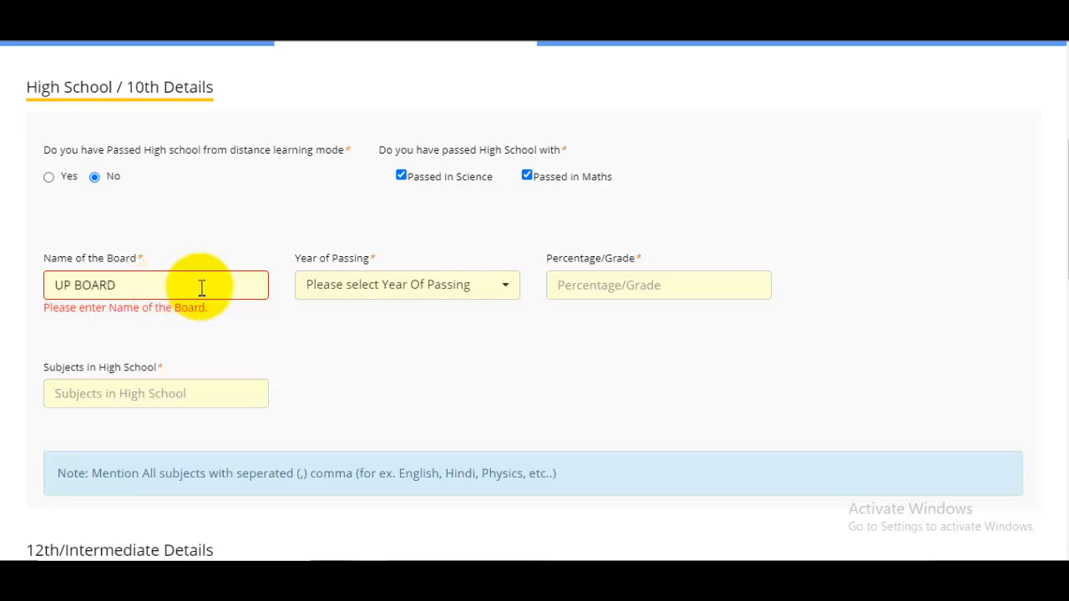
click(400, 292)
text(2013)
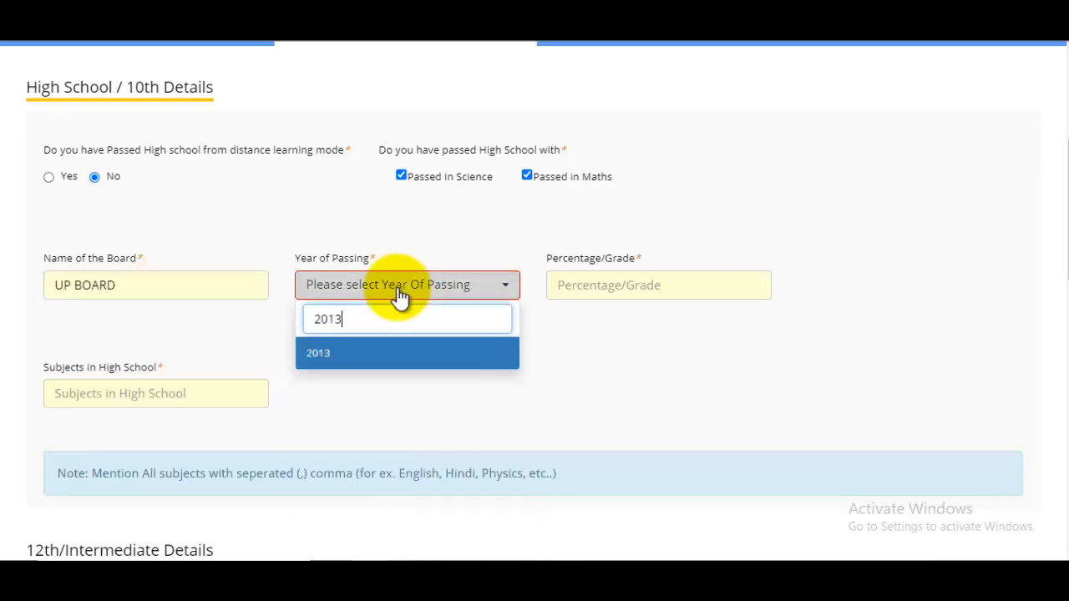
click(353, 361)
click(600, 285)
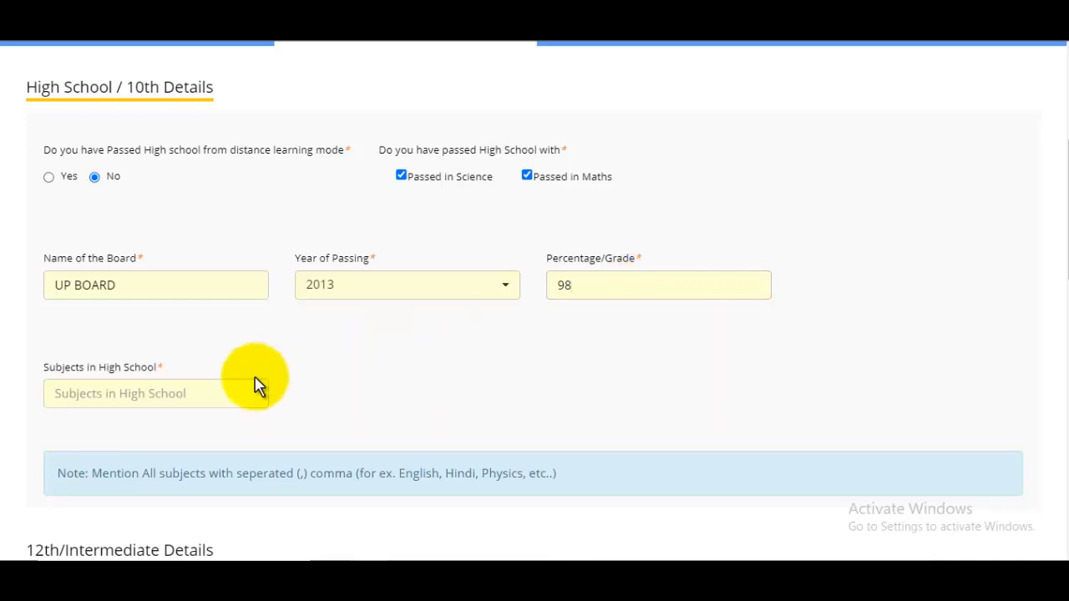
click(131, 392)
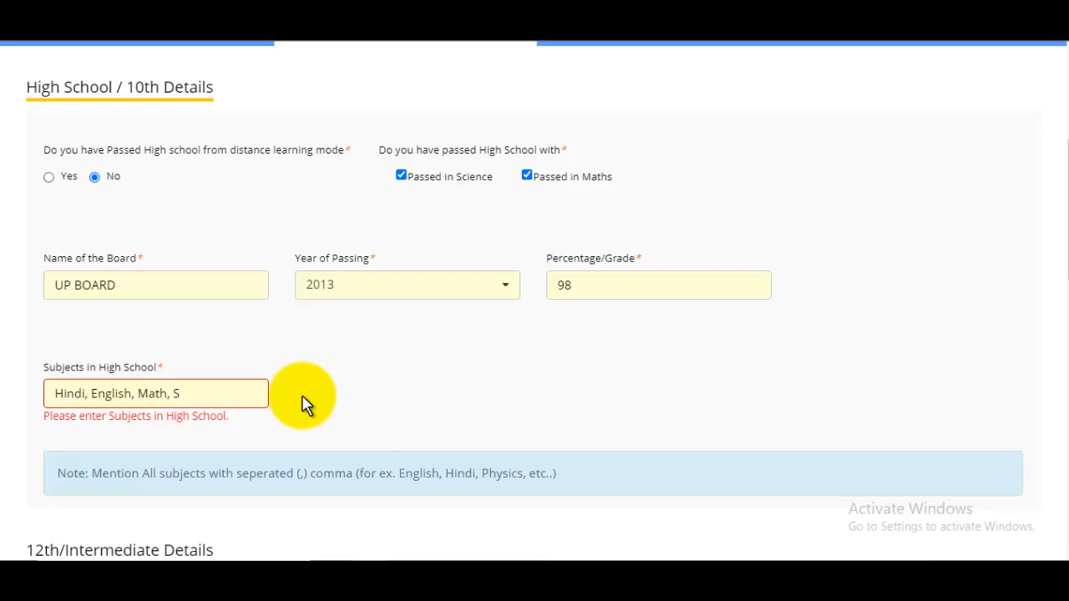
scroll(305, 405, down, 5)
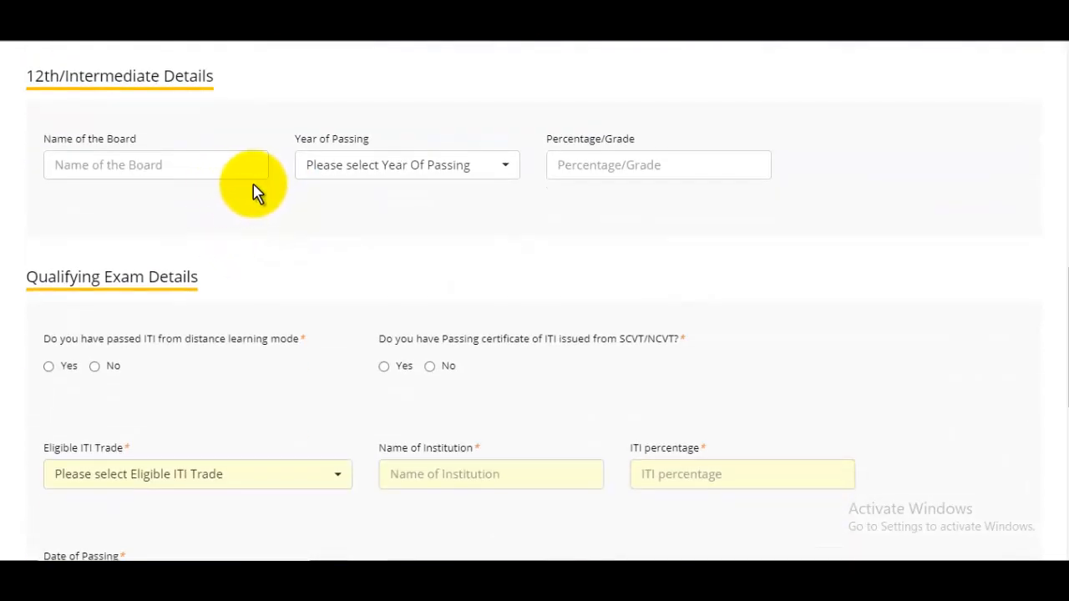
click(124, 165)
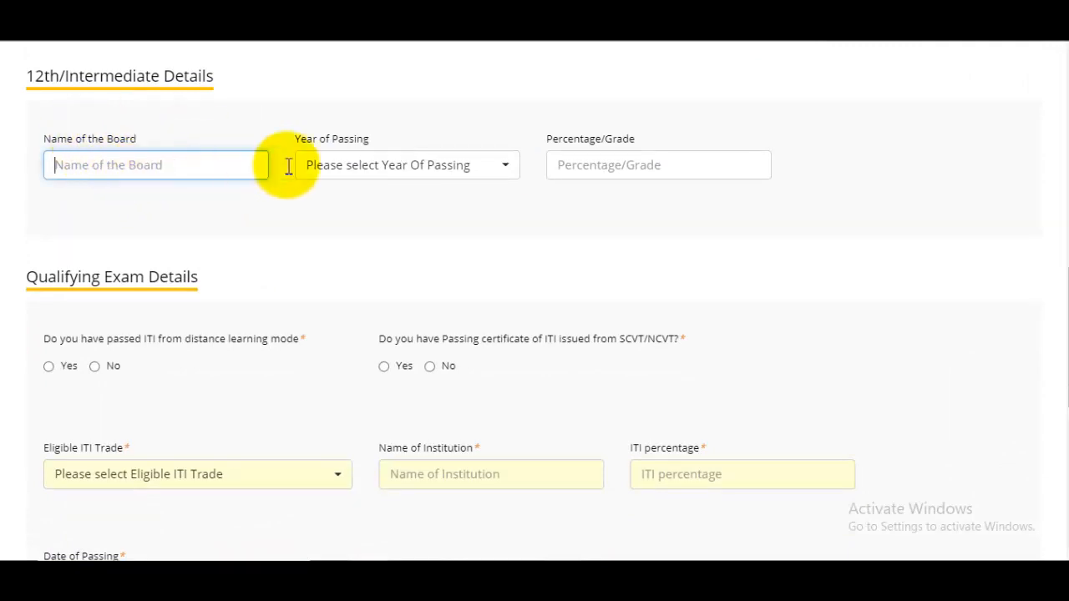
click(451, 166)
click(668, 174)
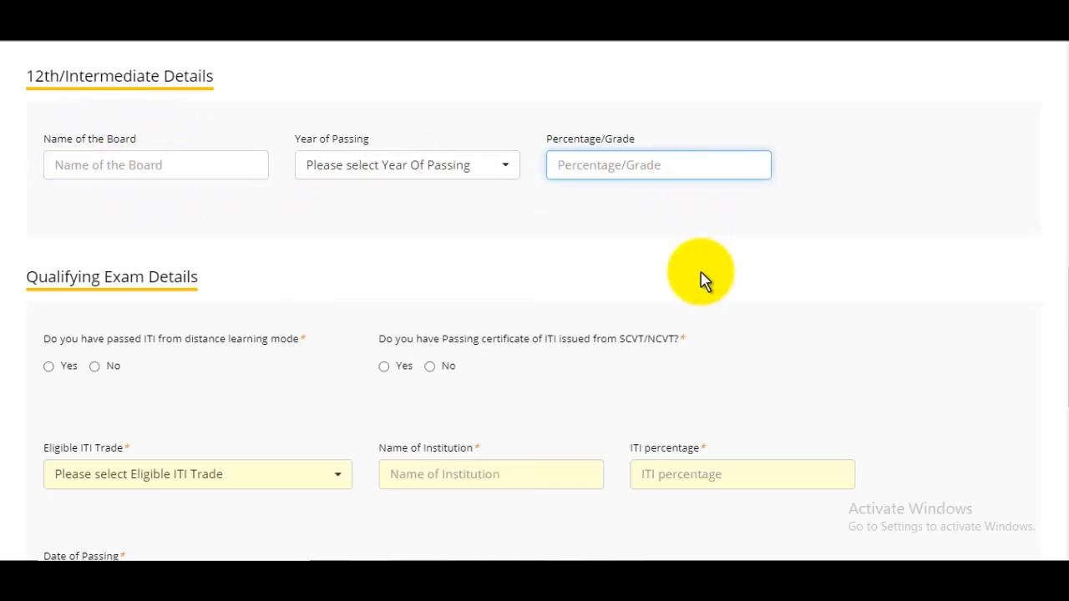
scroll(702, 280, down, 1)
scroll(702, 279, down, 2)
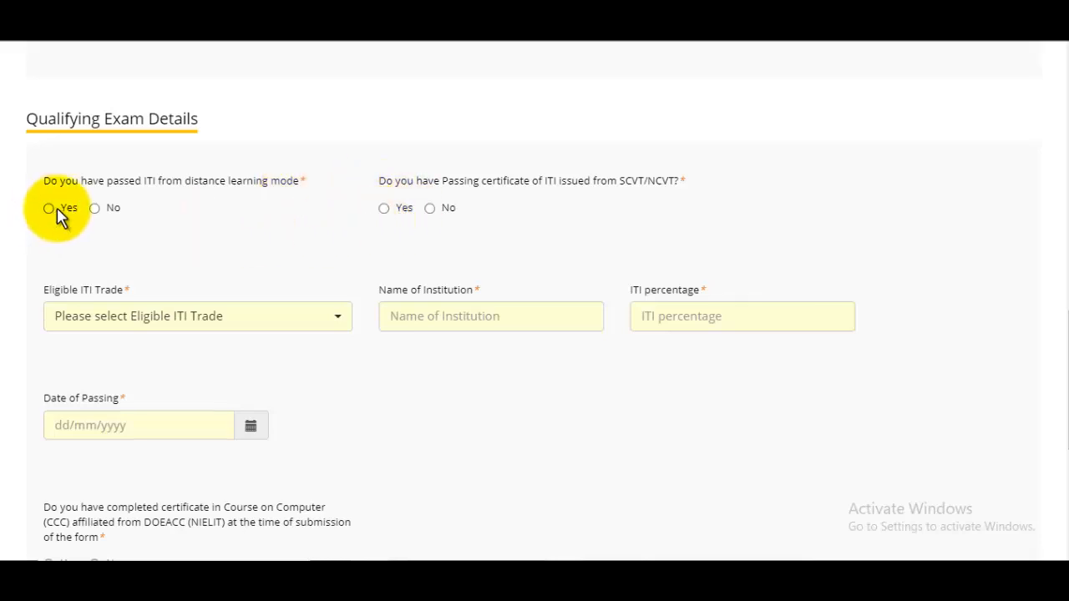
Step: Fill the ITI details: not distance learning, Electrician trade, RCP Institute, passed 15/07/2022
click(95, 210)
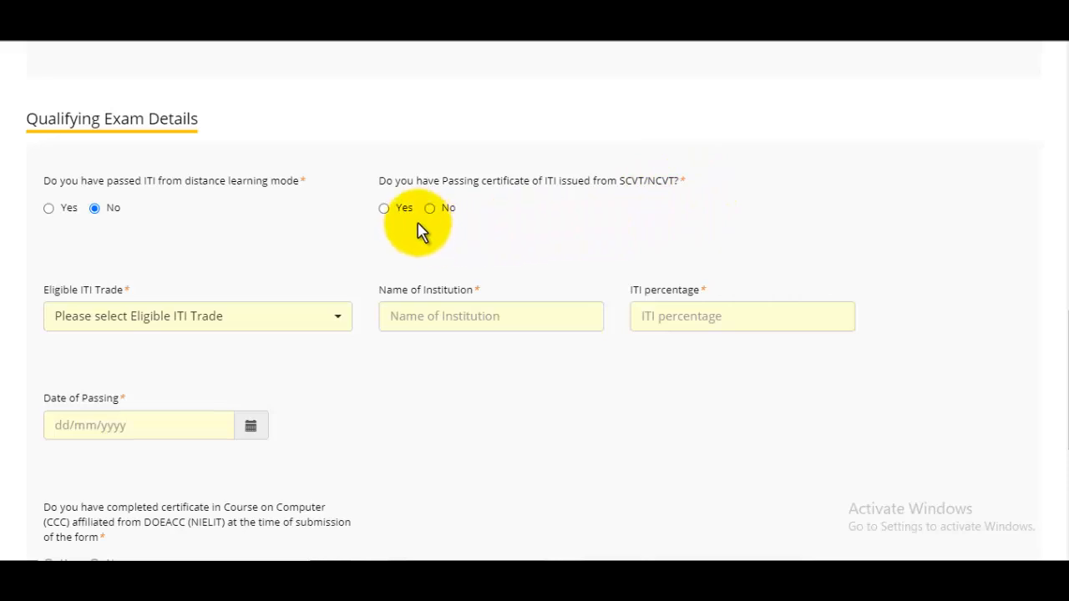
click(216, 317)
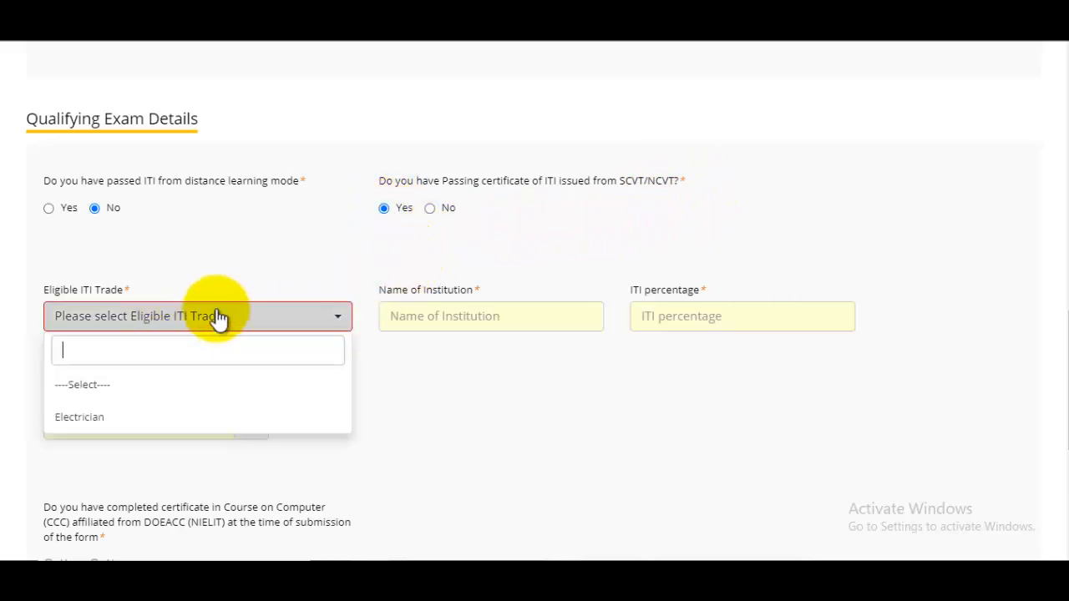
click(93, 418)
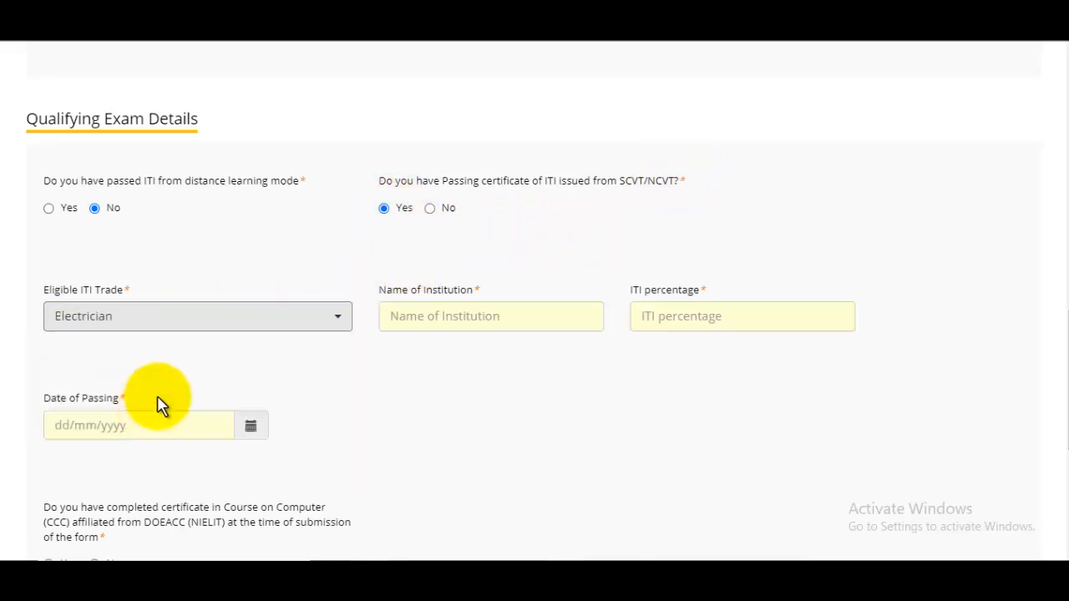
click(445, 319)
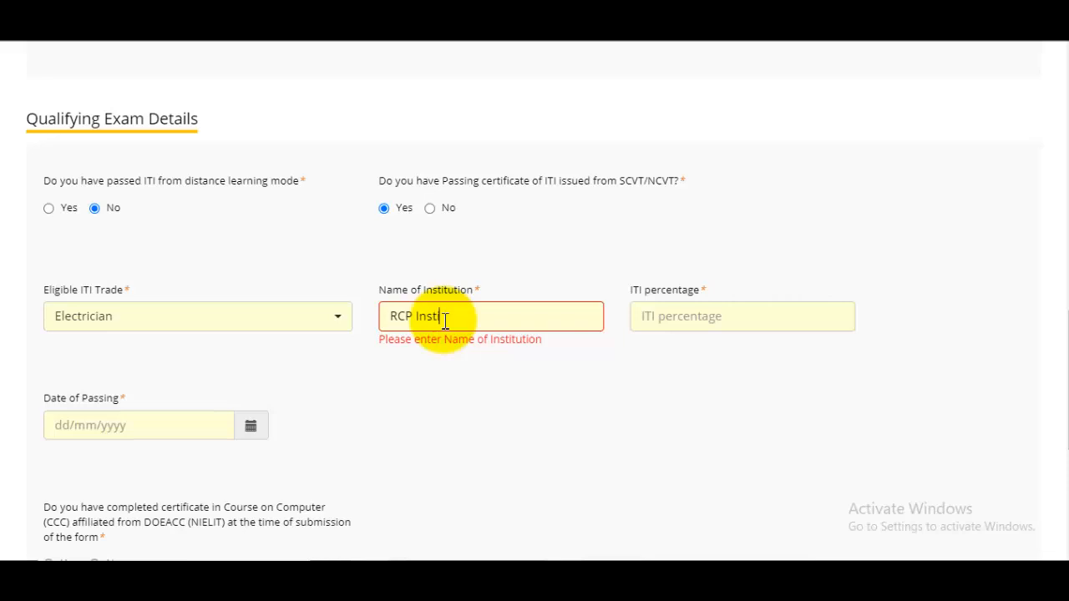
text(RCP Institute)
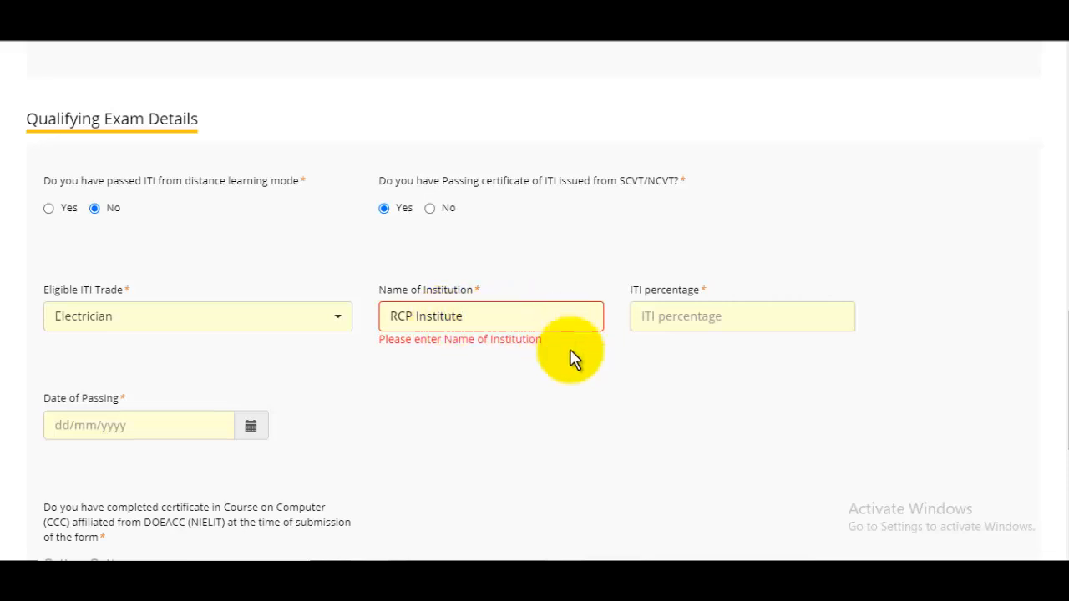
click(595, 376)
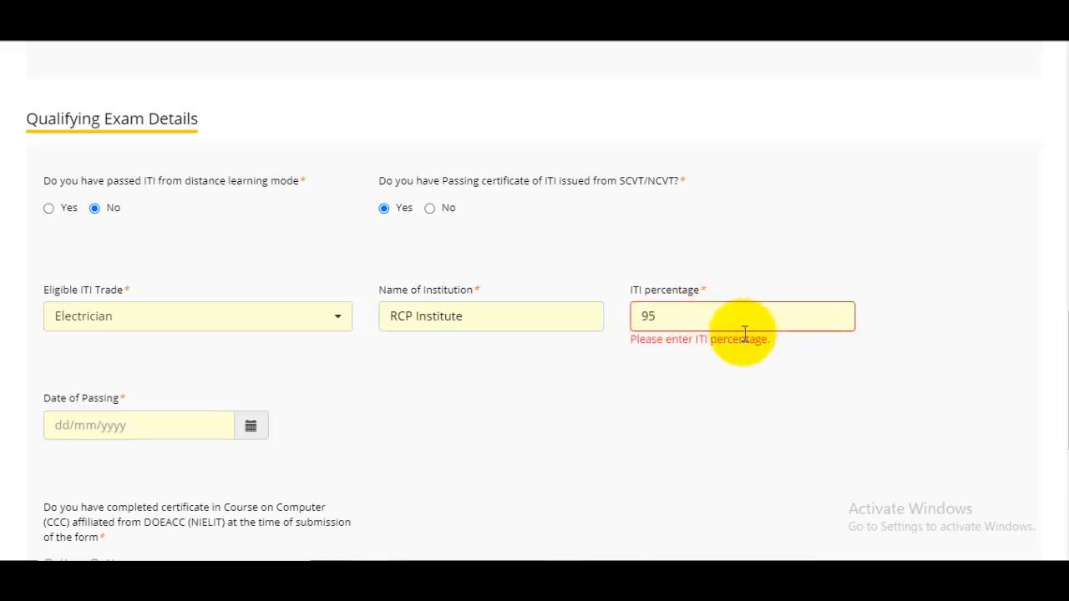
scroll(192, 431, down, 2)
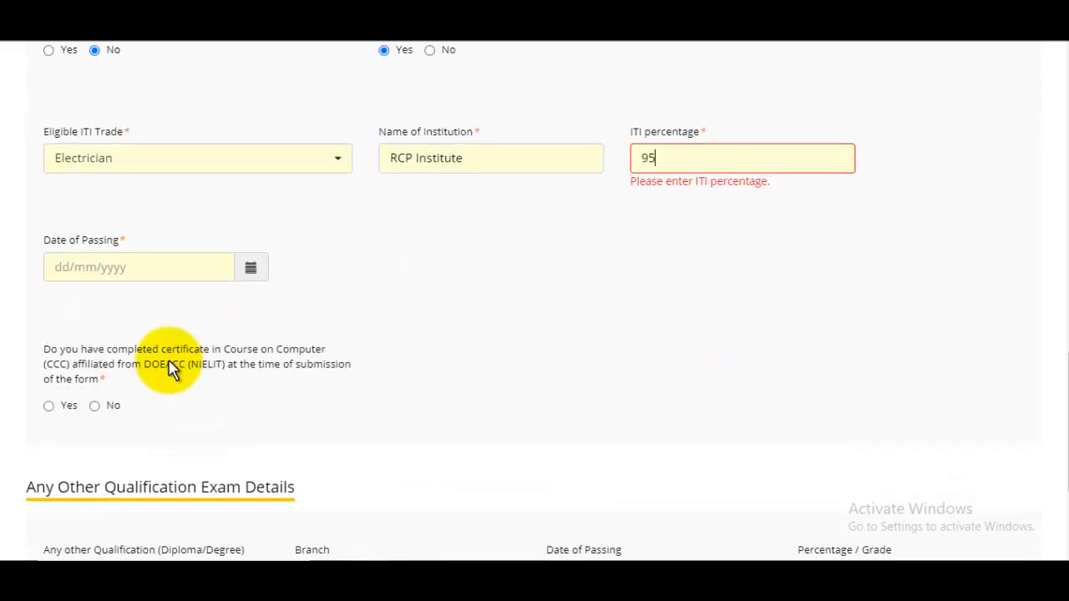
click(239, 270)
click(349, 260)
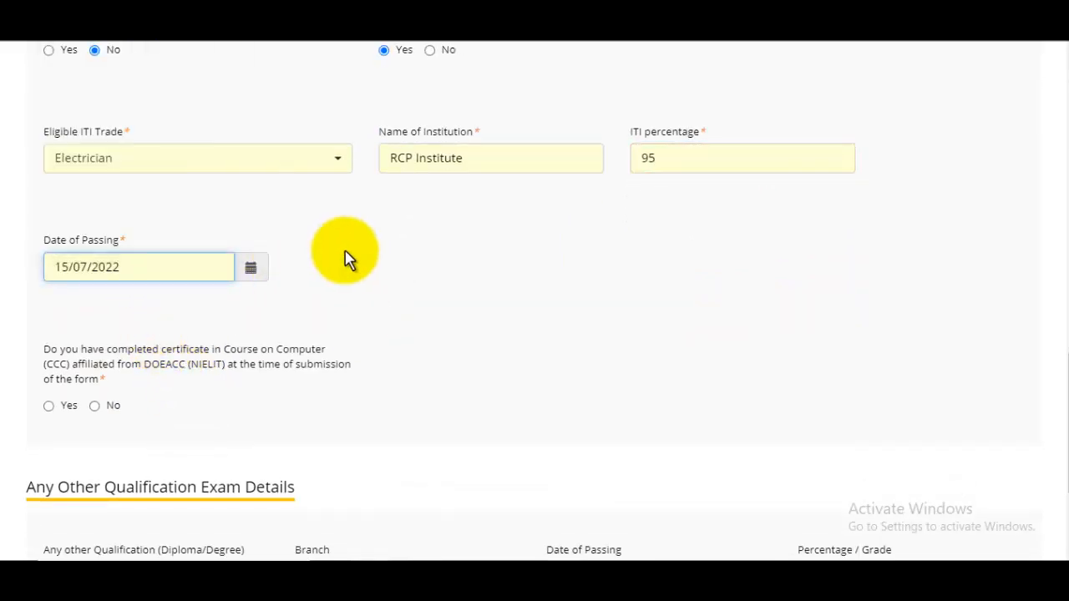
scroll(349, 259, down, 2)
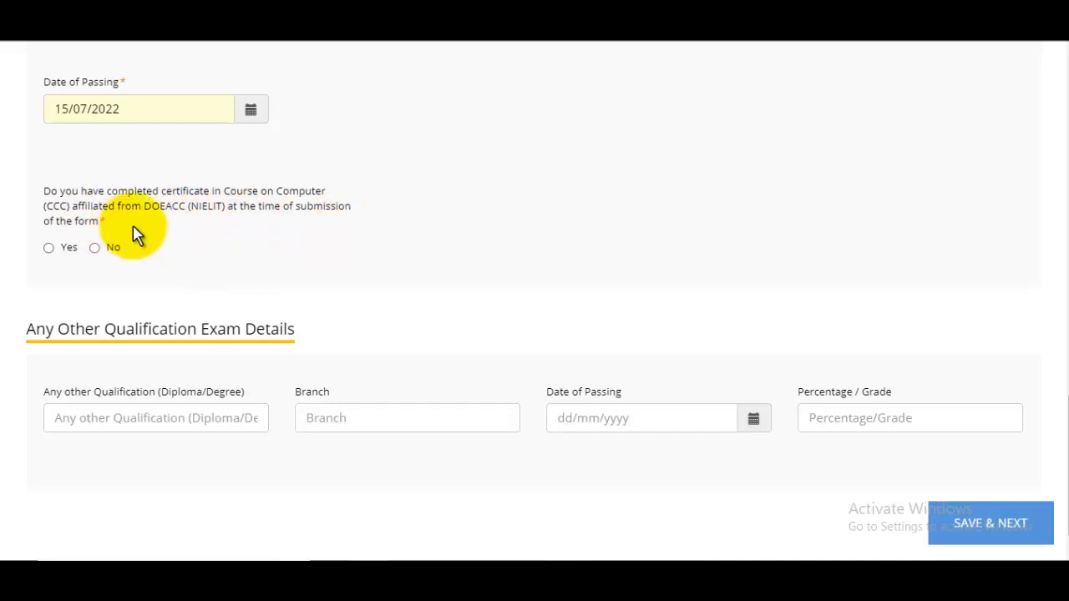
Step: Mark the CCC certificate as held, fill its institution and grade fields, and save the education details
click(49, 248)
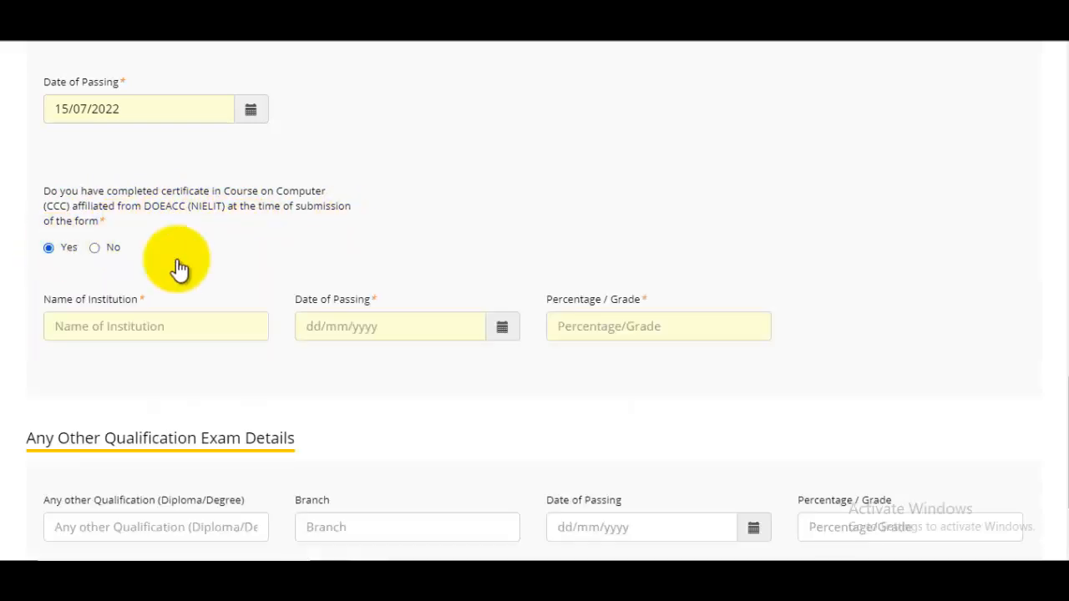
scroll(216, 292, down, 1)
click(149, 250)
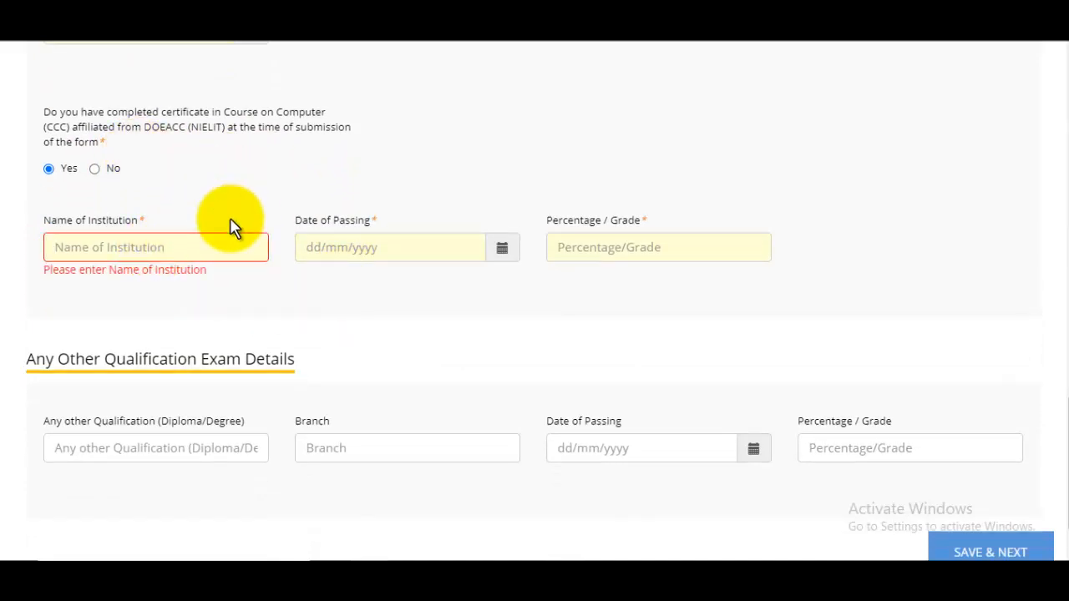
click(660, 247)
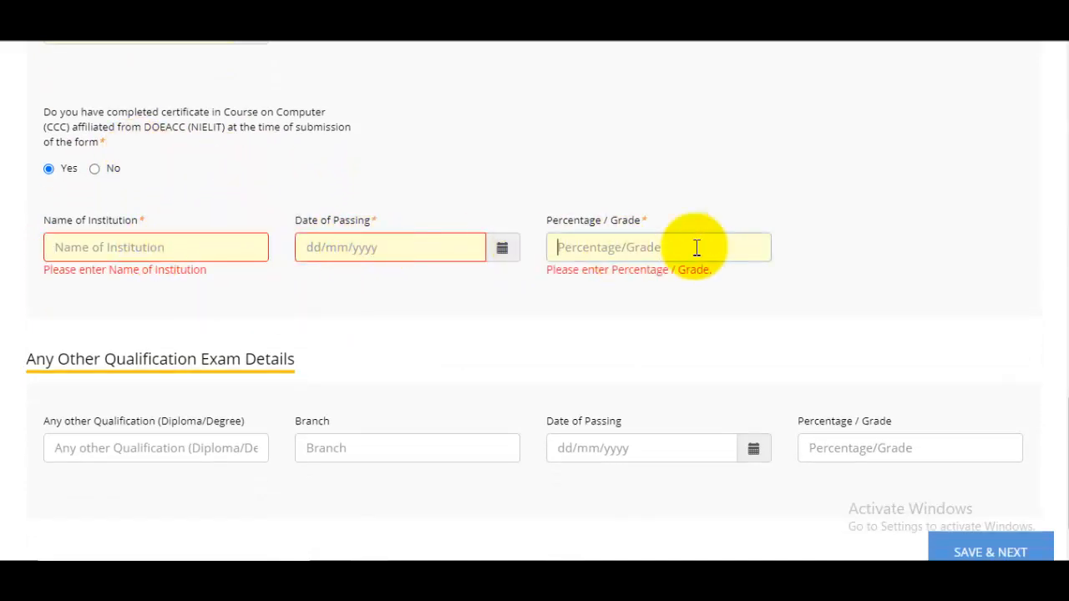
scroll(724, 255, down, 1)
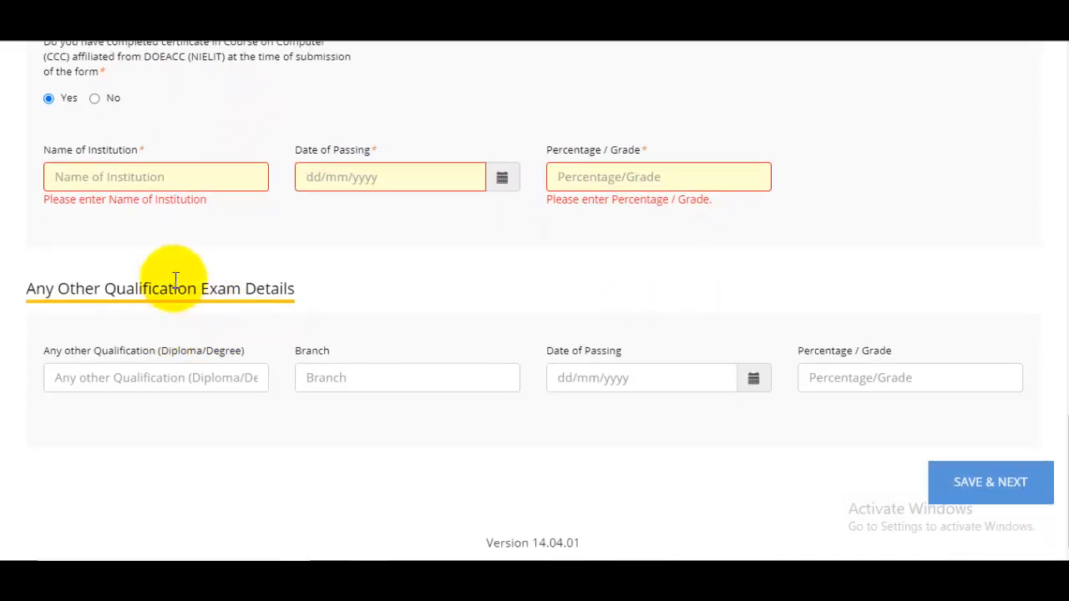
click(97, 378)
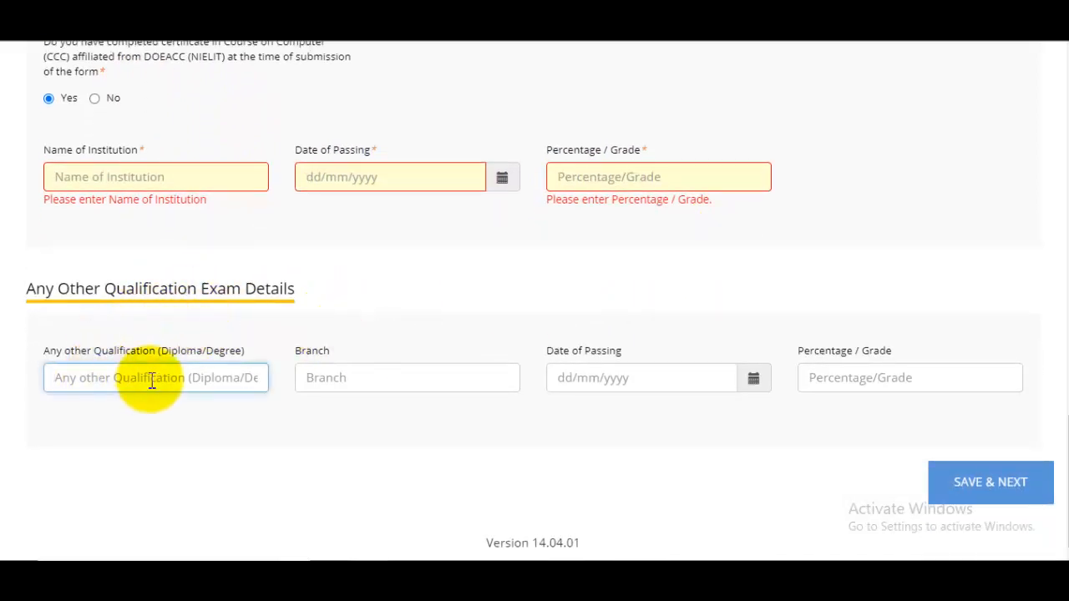
click(1032, 495)
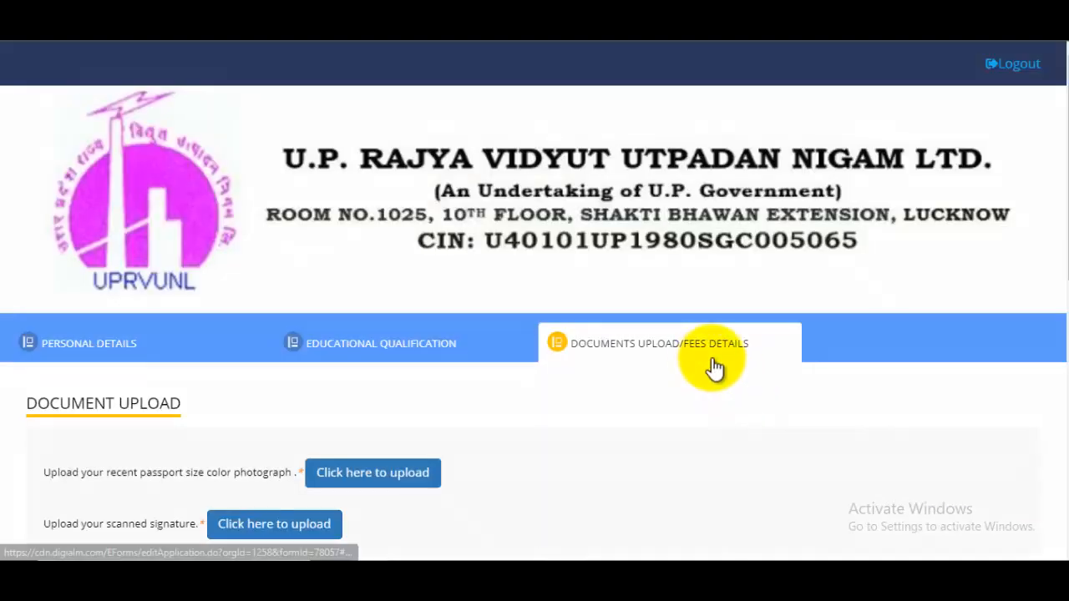
Step: Upload AssamTET.jpg as the passport photograph
scroll(711, 365, down, 3)
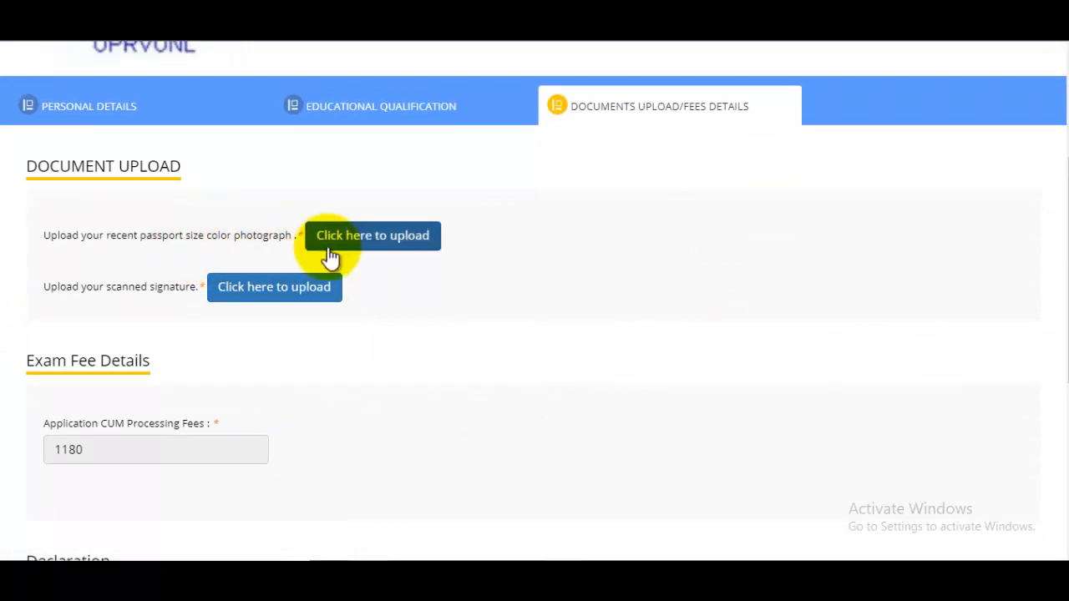
click(362, 246)
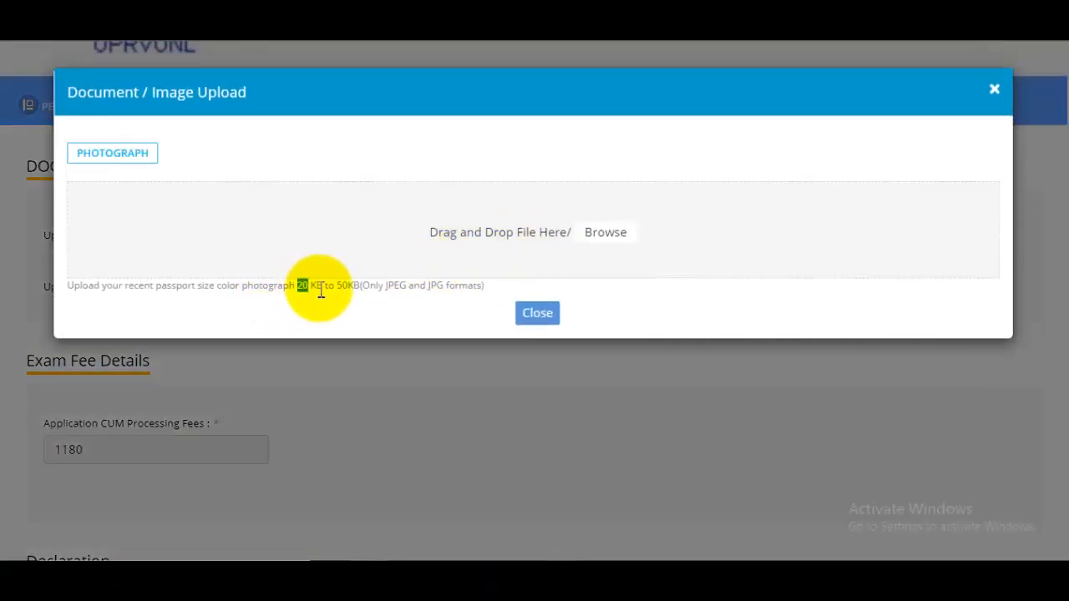
drag(321, 290, 388, 289)
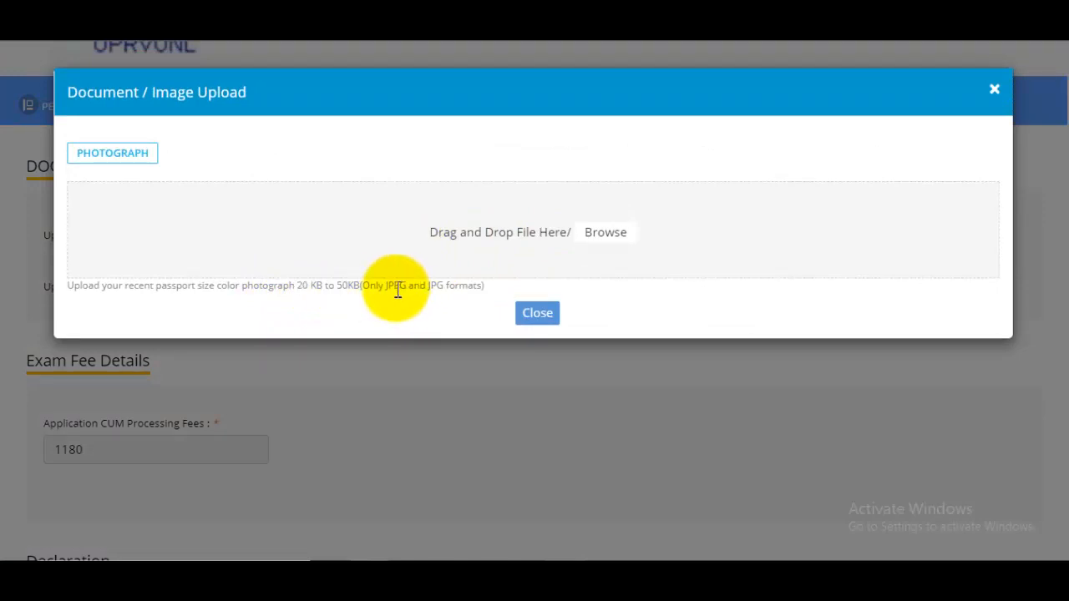
click(602, 233)
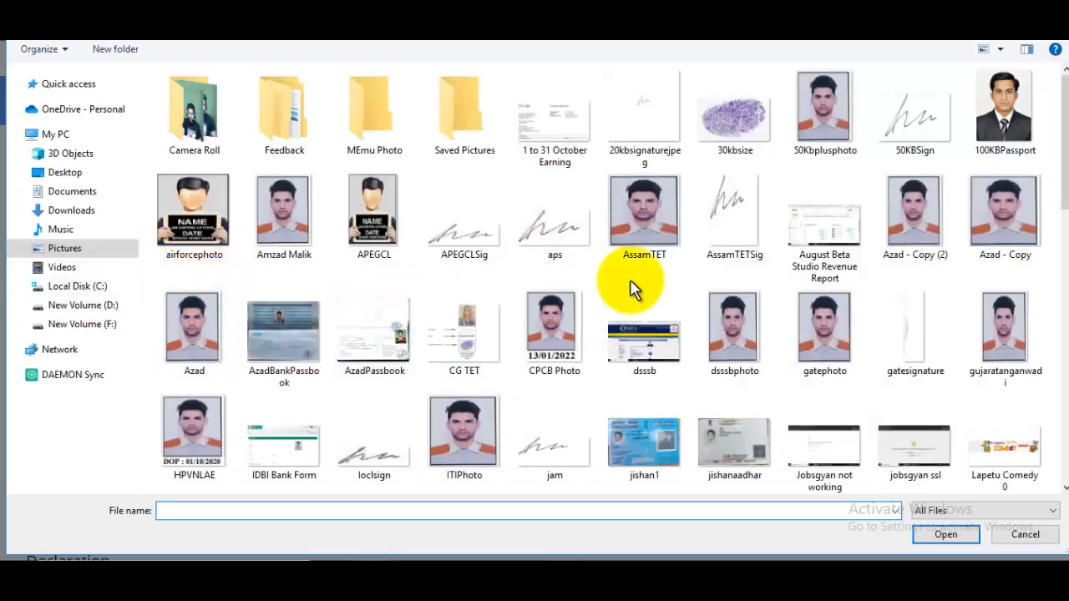
click(654, 216)
click(952, 538)
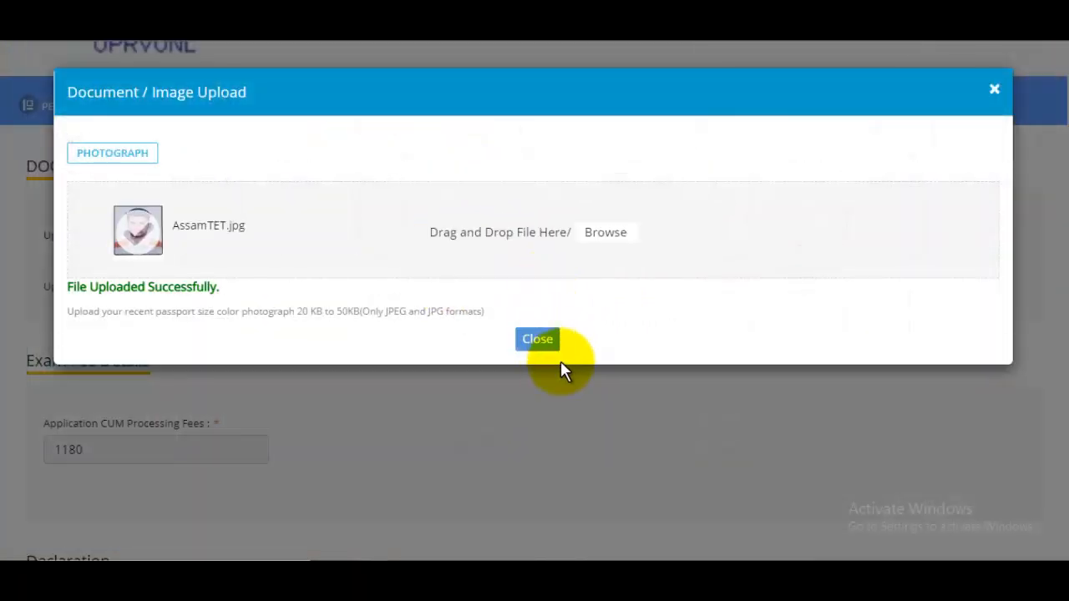
click(547, 342)
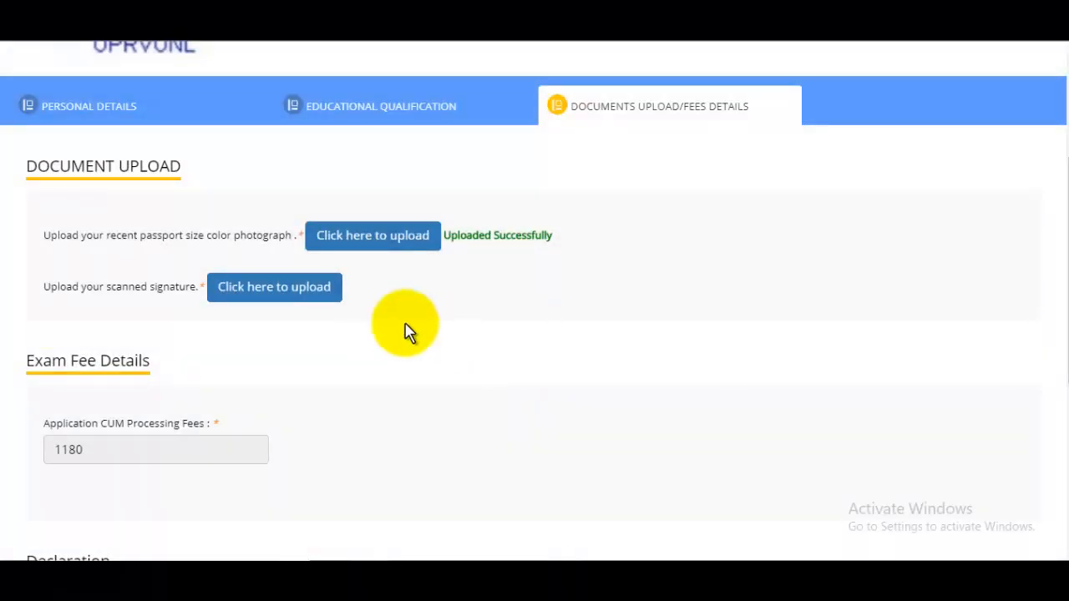
Step: Upload 20kbsignaturejpeg.jpg as the scanned signature
click(287, 294)
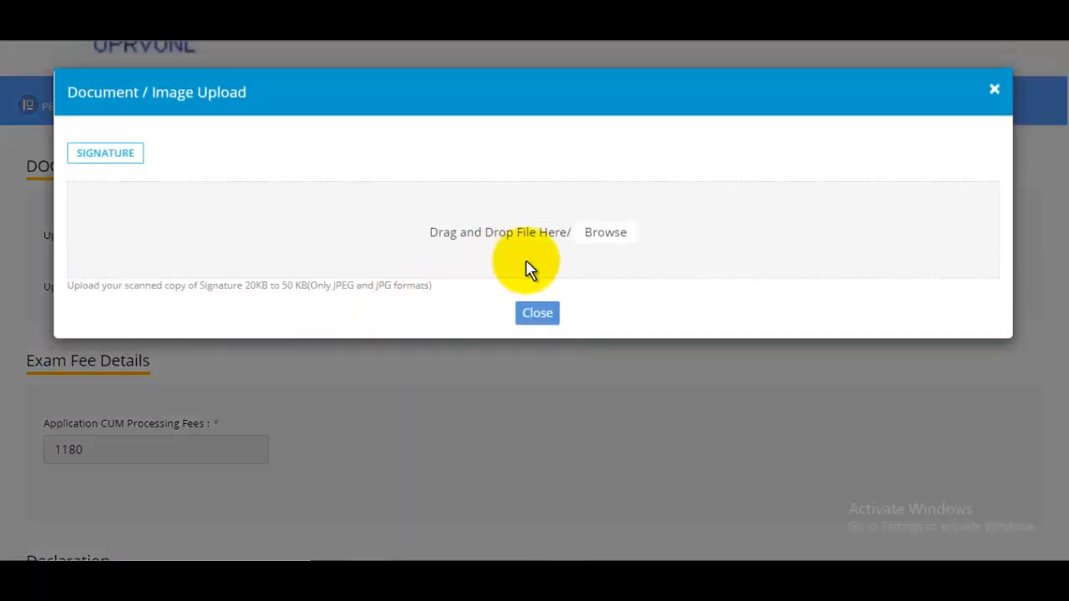
click(607, 233)
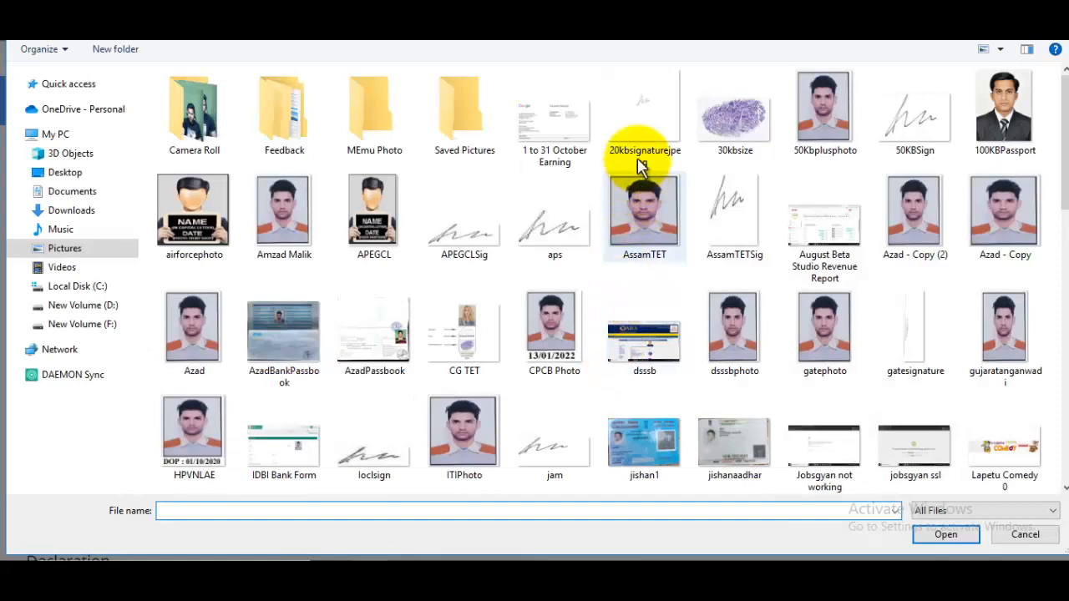
click(640, 165)
click(944, 535)
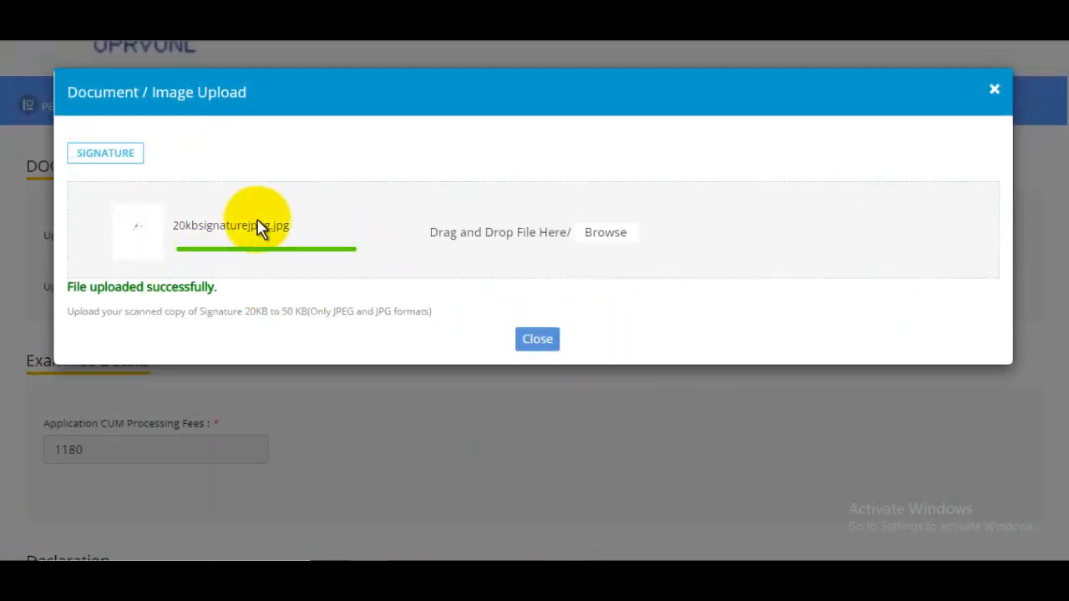
click(543, 347)
scroll(543, 351, down, 5)
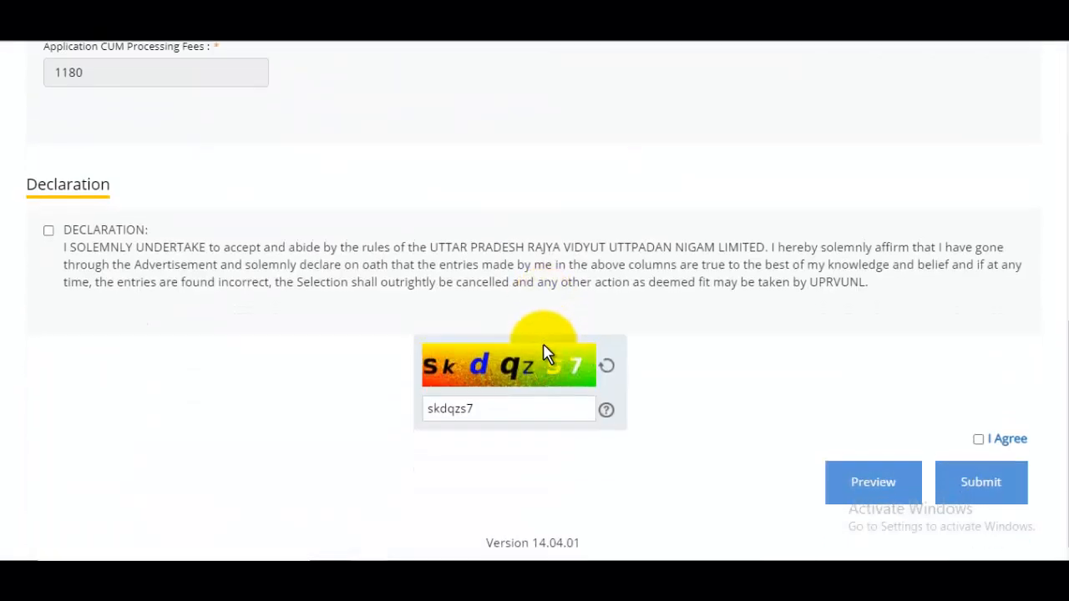
Step: Accept the declaration, review the application preview, then submit and acknowledge the privacy notice
click(49, 230)
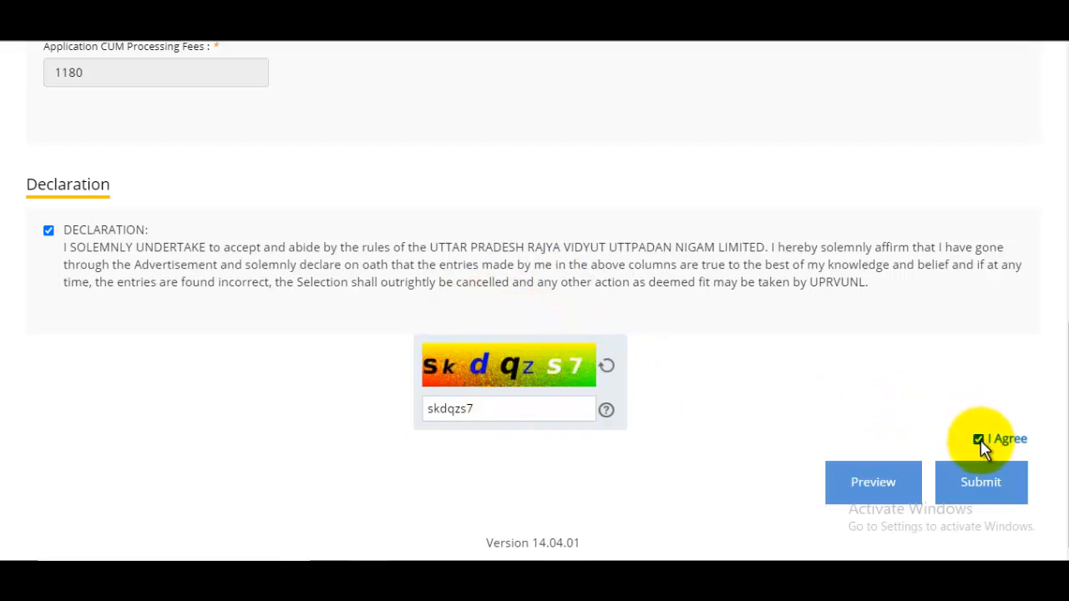
click(876, 483)
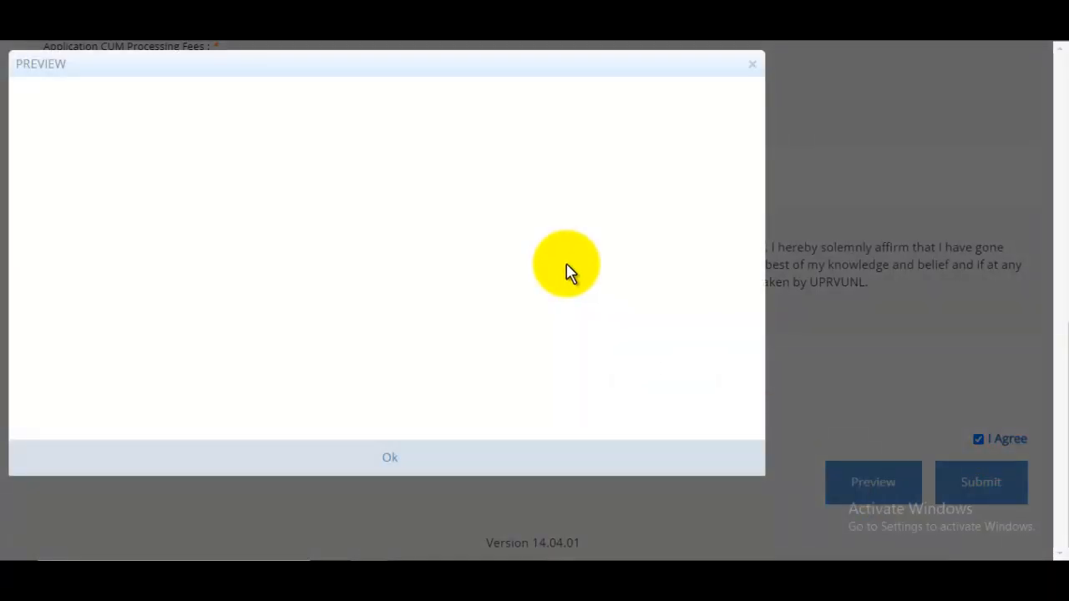
scroll(892, 303, down, 10)
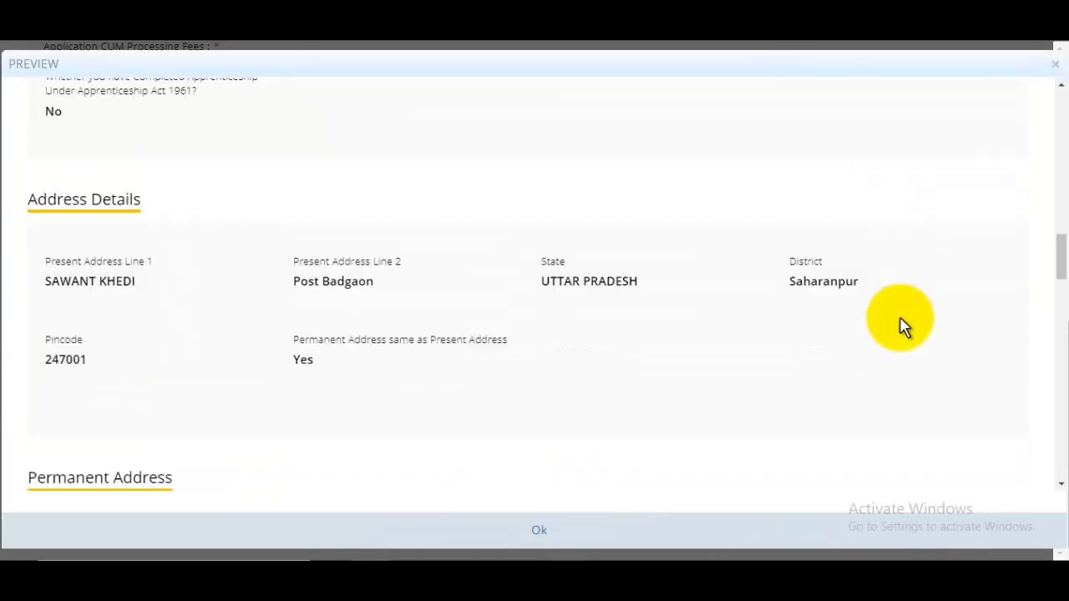
scroll(901, 326, down, 15)
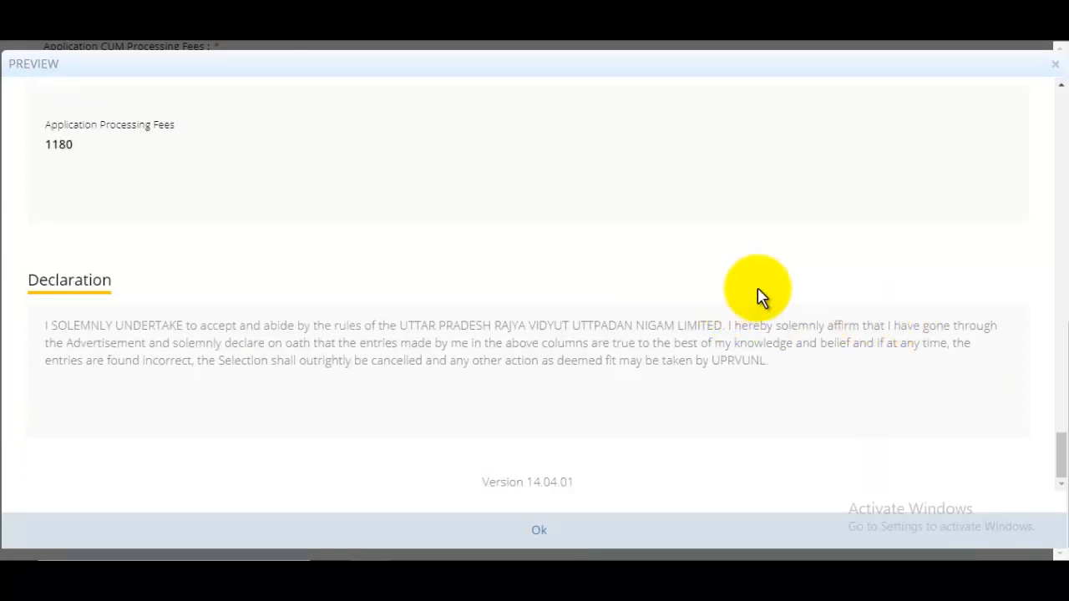
click(540, 530)
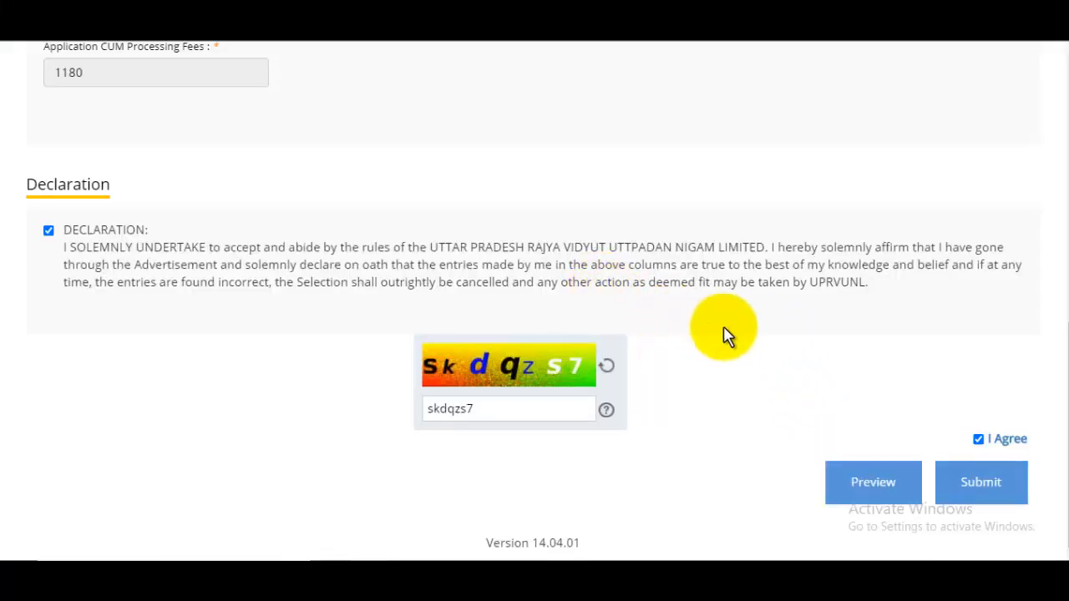
click(981, 482)
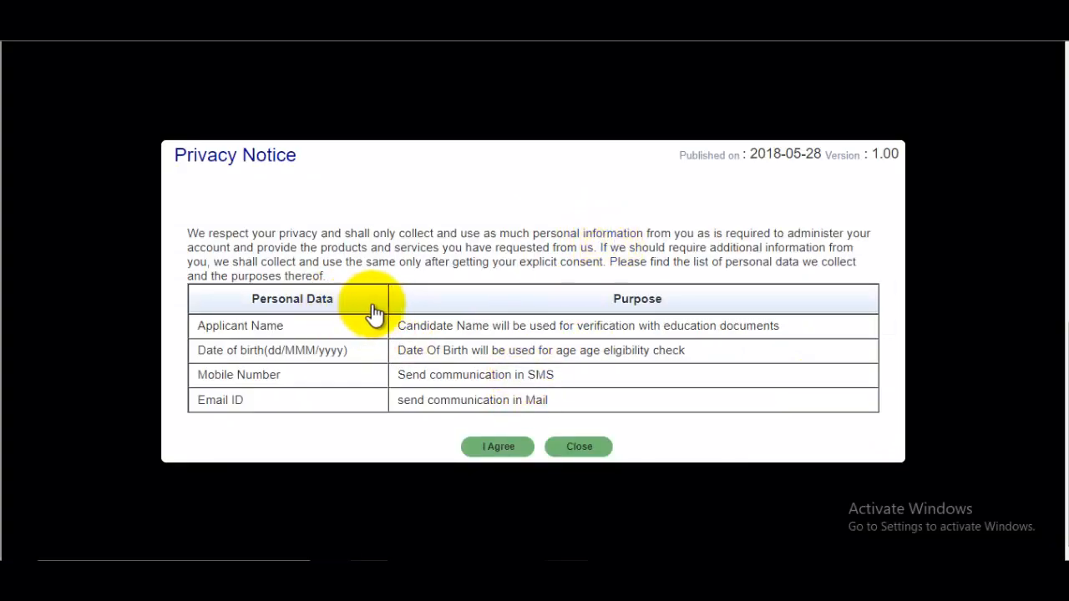
drag(375, 312, 502, 375)
click(516, 332)
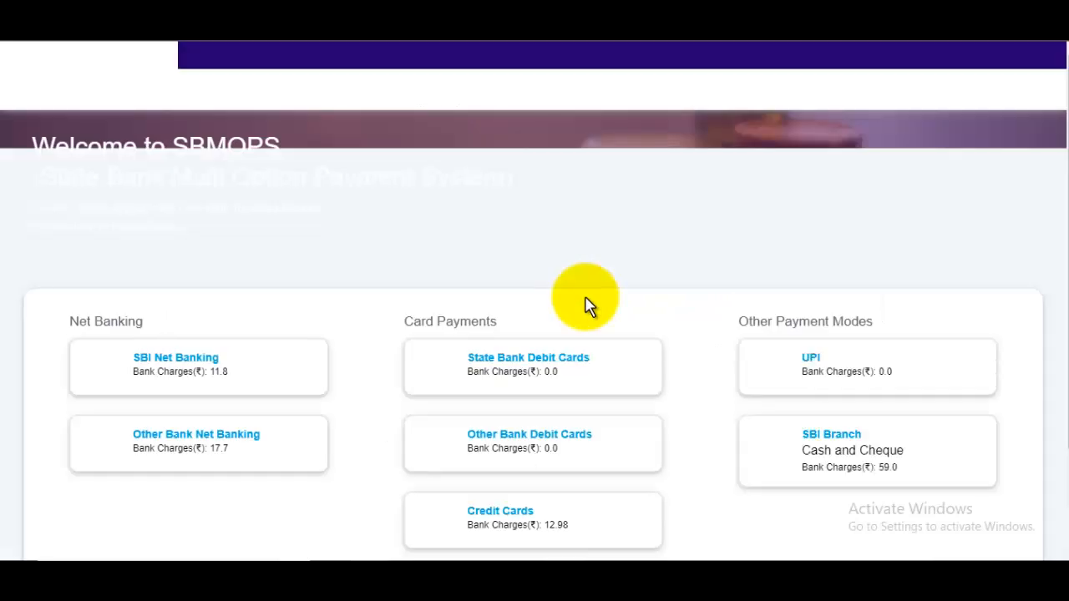
Step: Choose UPI with the QR code option and confirm to generate the Rs 1180 payment QR
scroll(587, 358, down, 2)
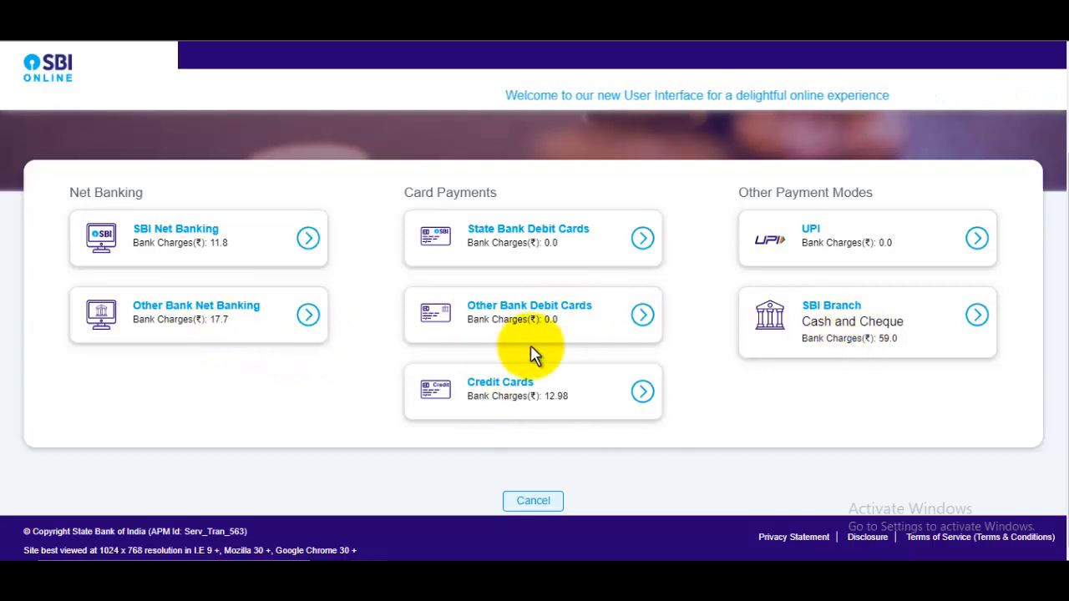
click(815, 245)
scroll(688, 287, down, 3)
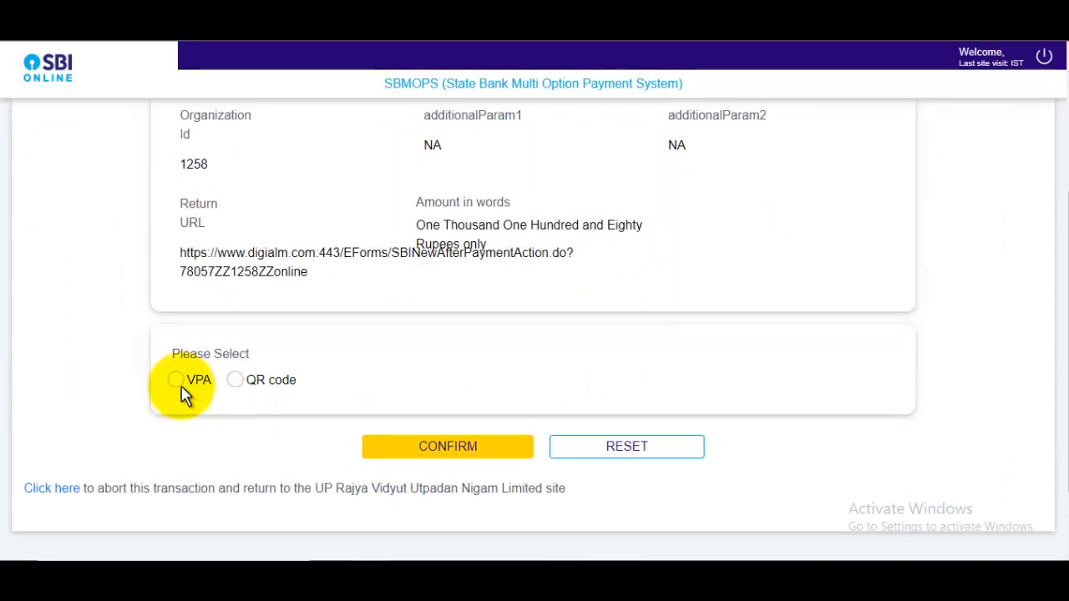
click(238, 381)
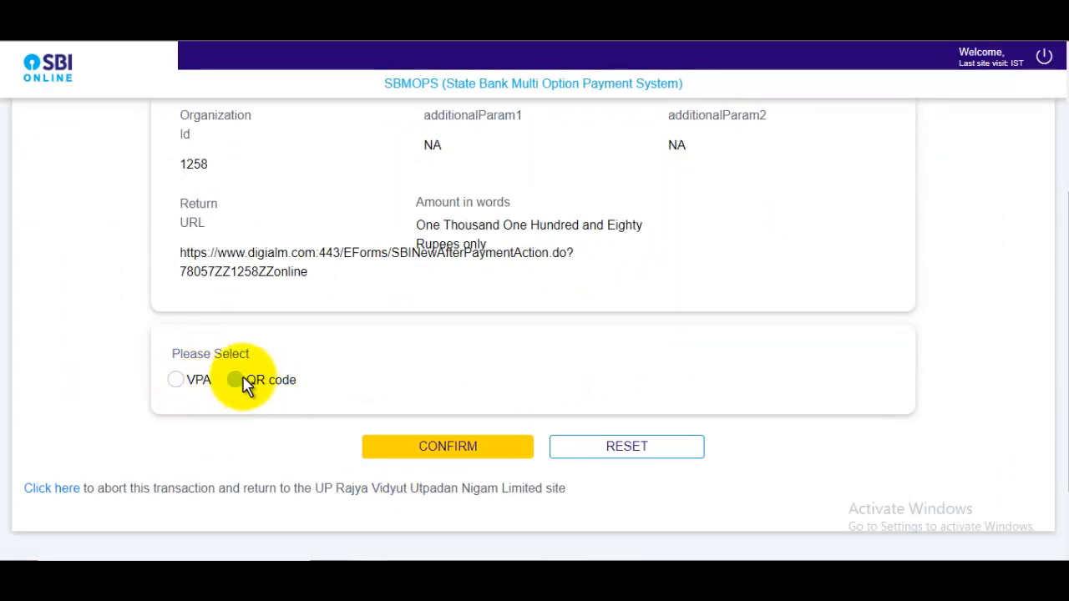
click(491, 460)
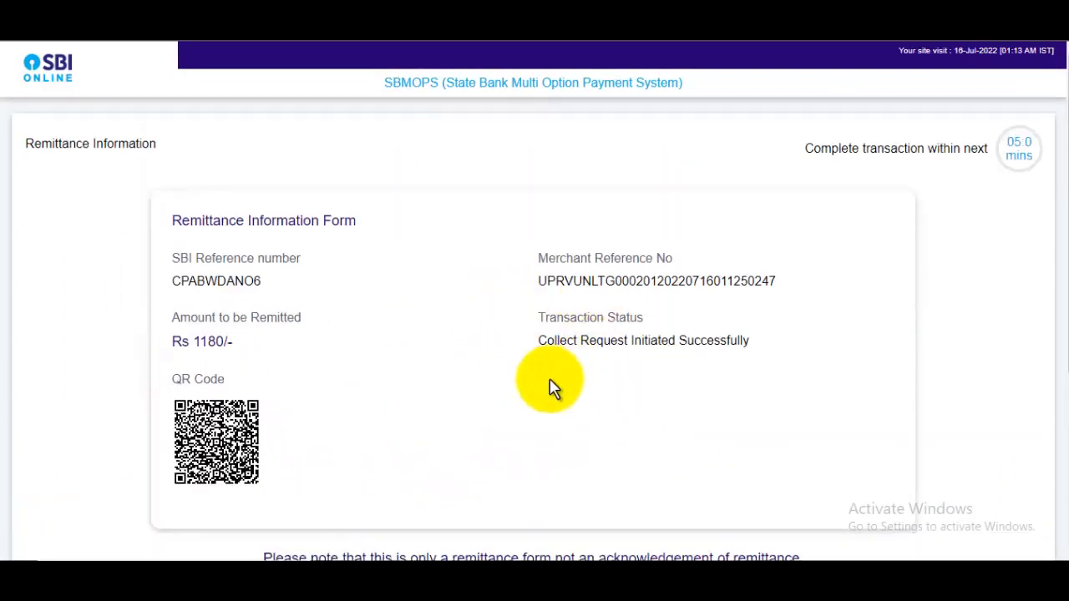
scroll(549, 387, down, 2)
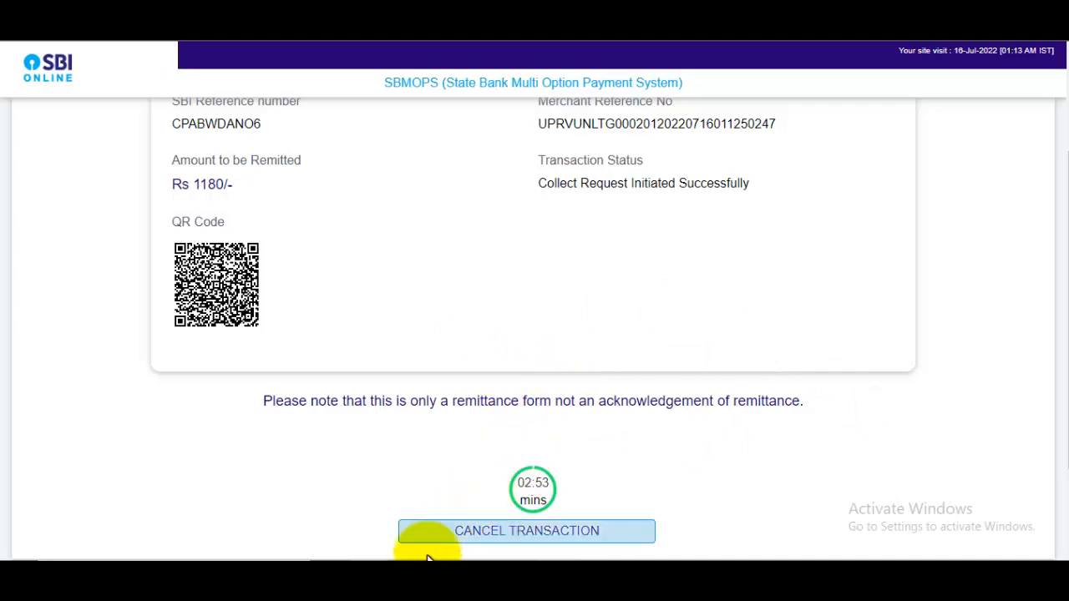
Step: Switch to the candidate login window and scroll the JobsGyan post to the Gyandev Host channel name
mouse_move(370, 568)
click(334, 484)
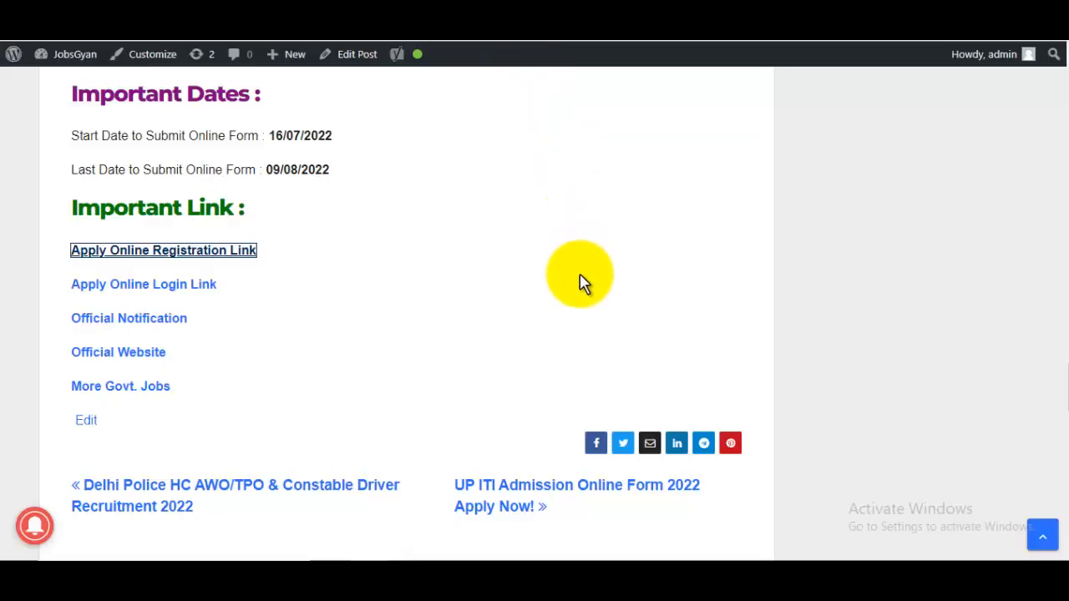
scroll(580, 279, up, 10)
scroll(582, 282, up, 15)
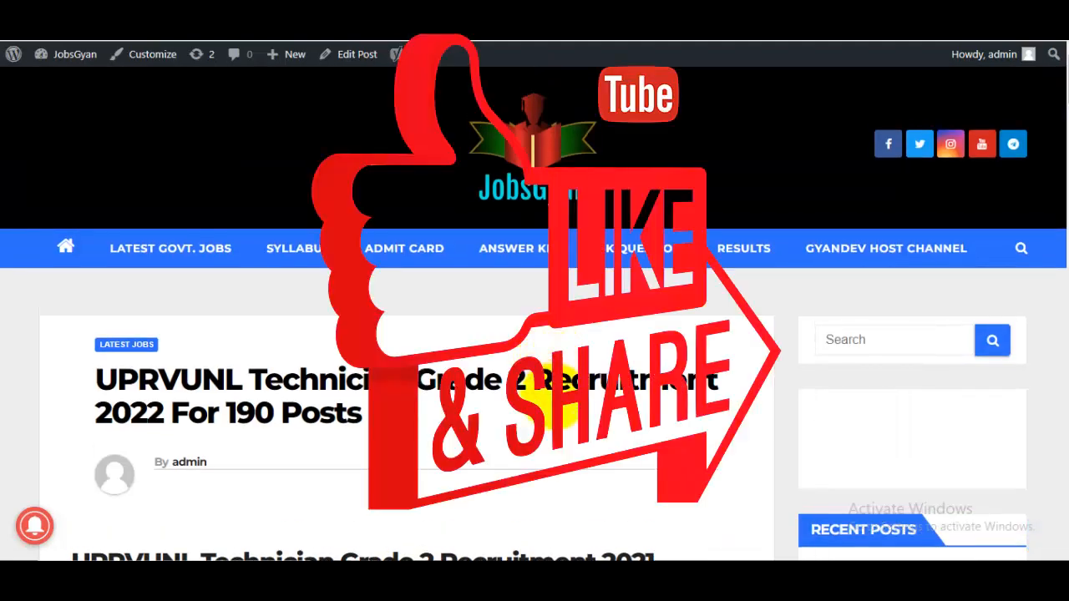
scroll(558, 409, down, 3)
scroll(560, 411, up, 3)
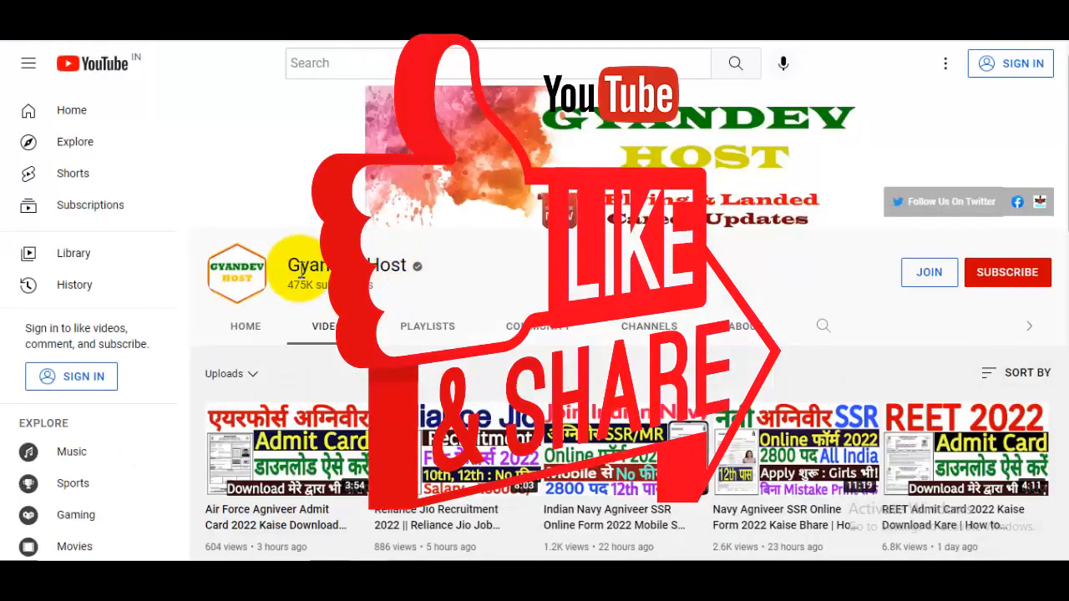
drag(302, 267, 390, 267)
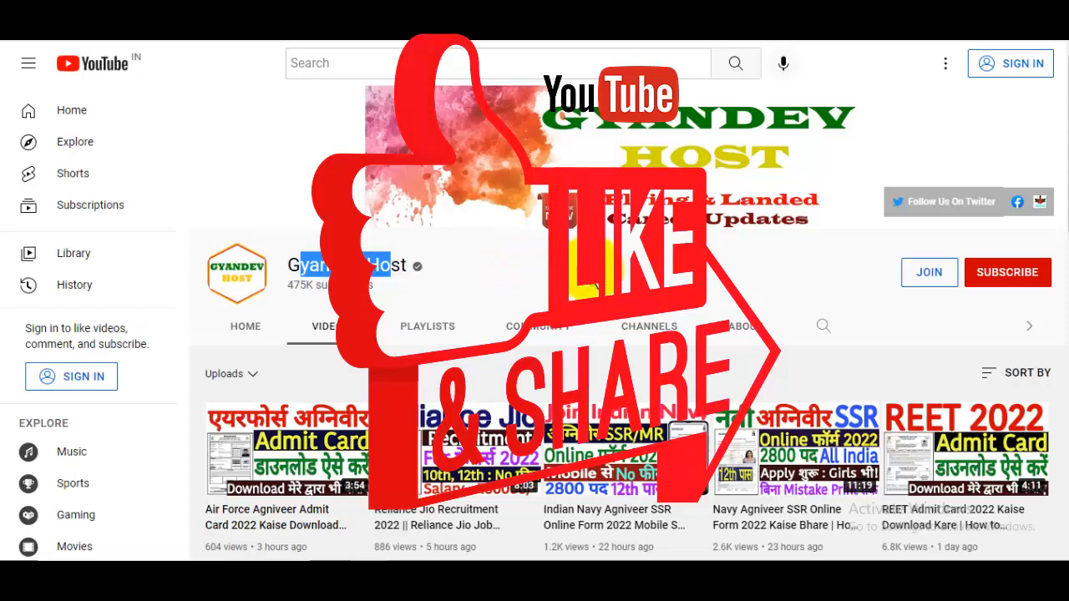